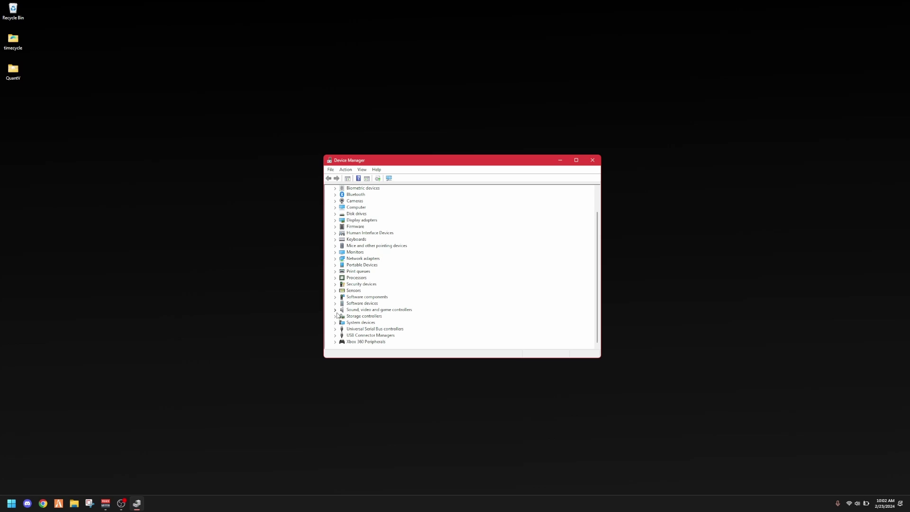
# Step: Expand the Sound, video and game controllers category and enable the NVIDIA High Definition Audio device
pyautogui.click(336, 310)
pyautogui.scroll(-1, 347, 308)
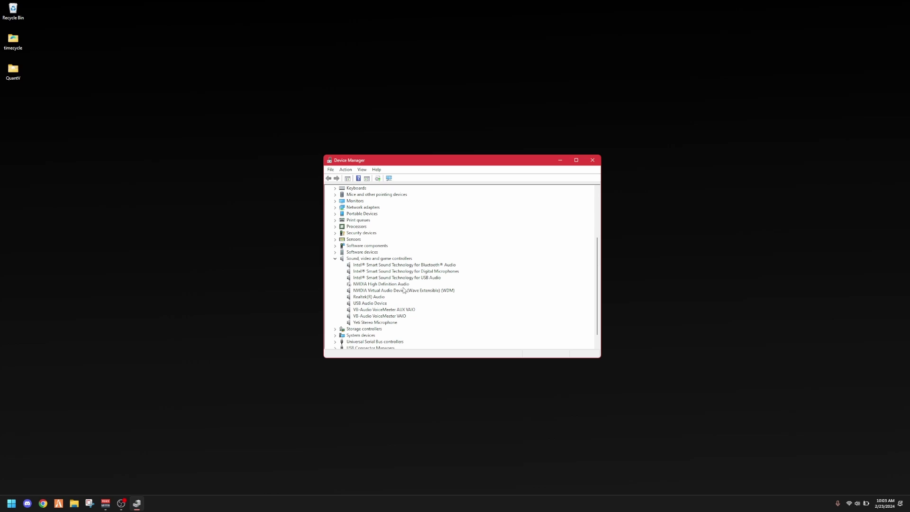
pyautogui.click(369, 285)
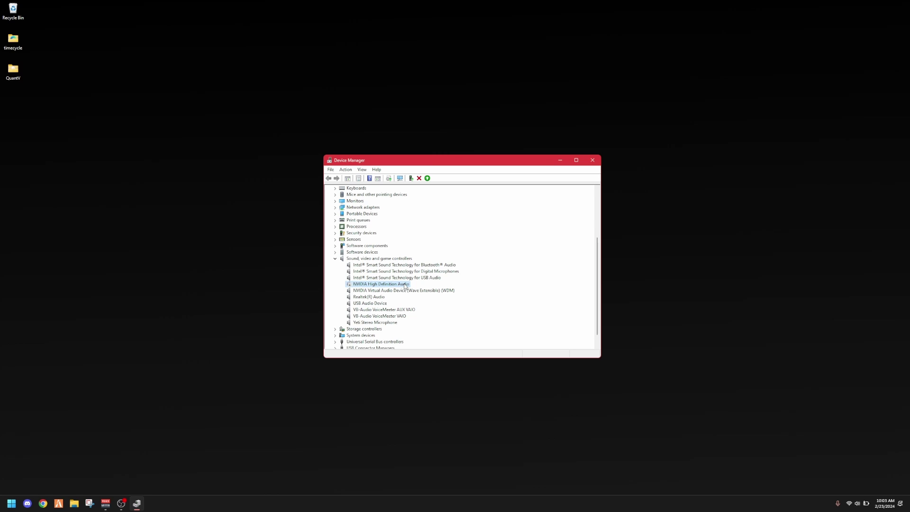
pyautogui.rightClick(386, 287)
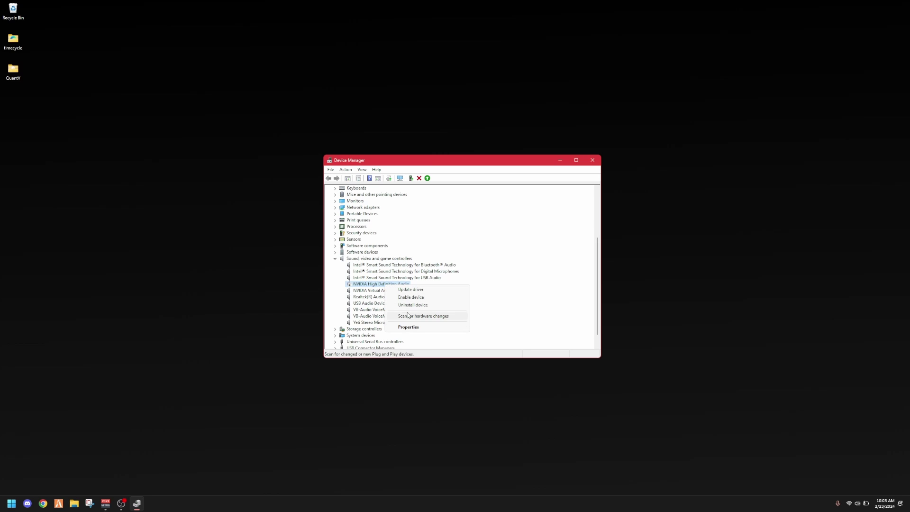
pyautogui.click(415, 298)
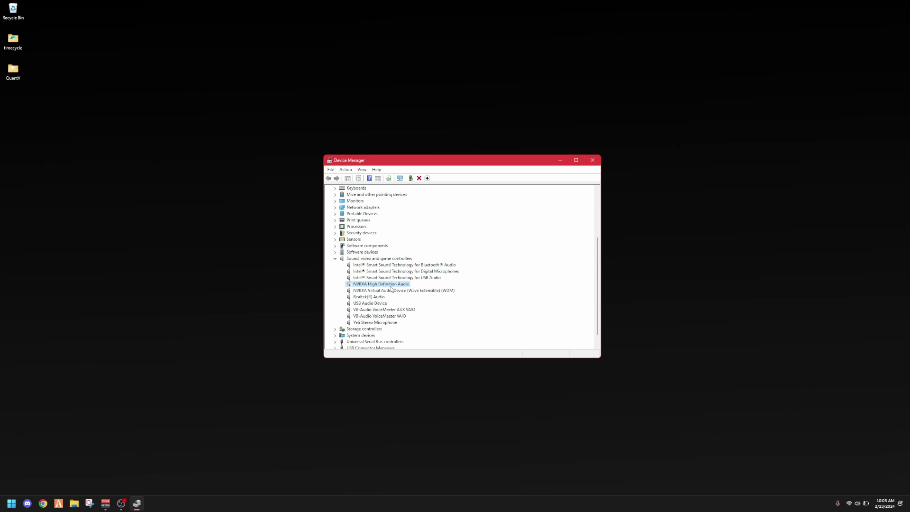
# Step: Disable the NVIDIA High Definition Audio device through its driver properties and accept the changes
pyautogui.scroll(-1, 382, 274)
pyautogui.rightClick(383, 274)
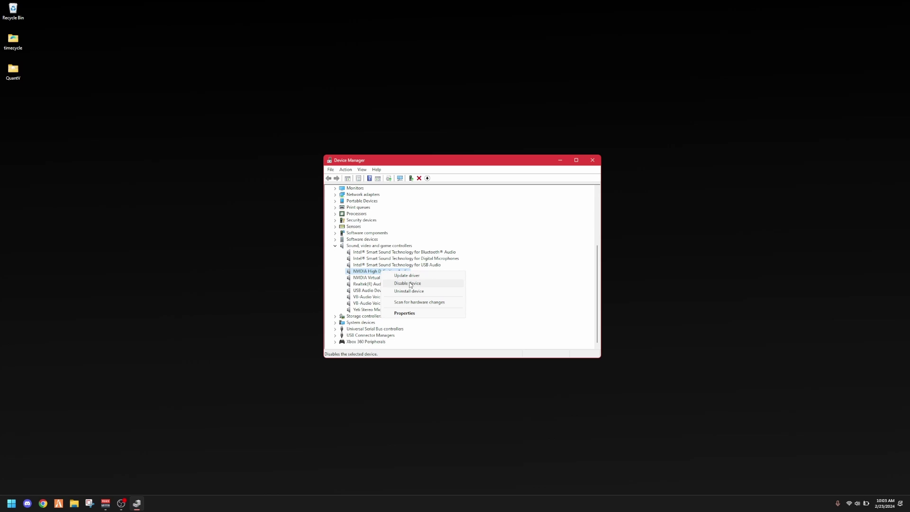
pyautogui.click(416, 313)
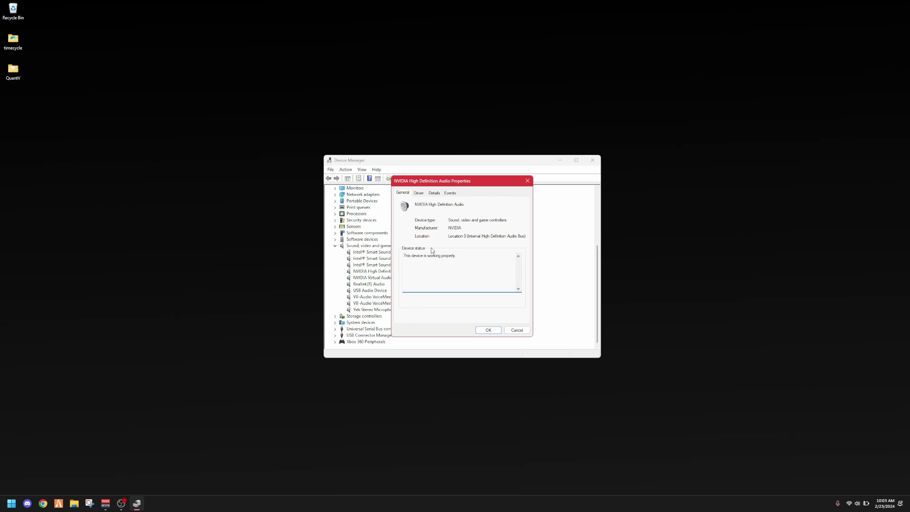
pyautogui.click(423, 194)
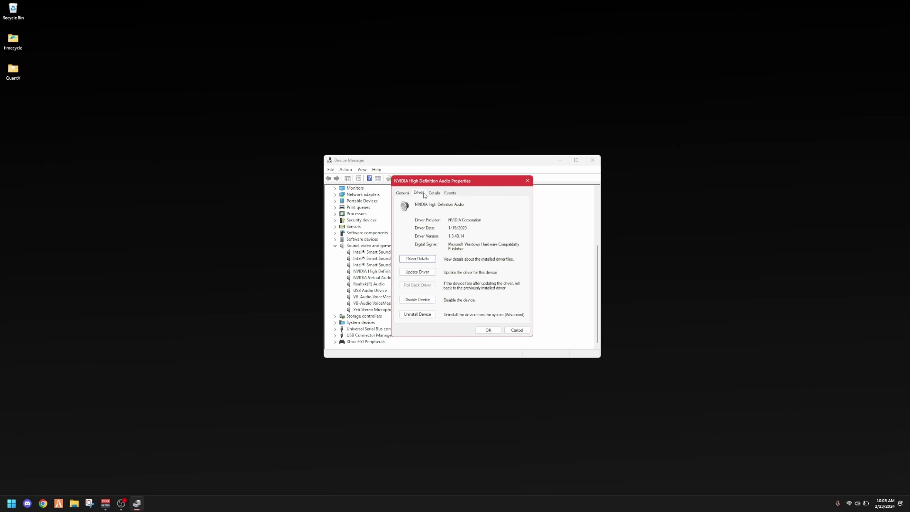
pyautogui.click(424, 300)
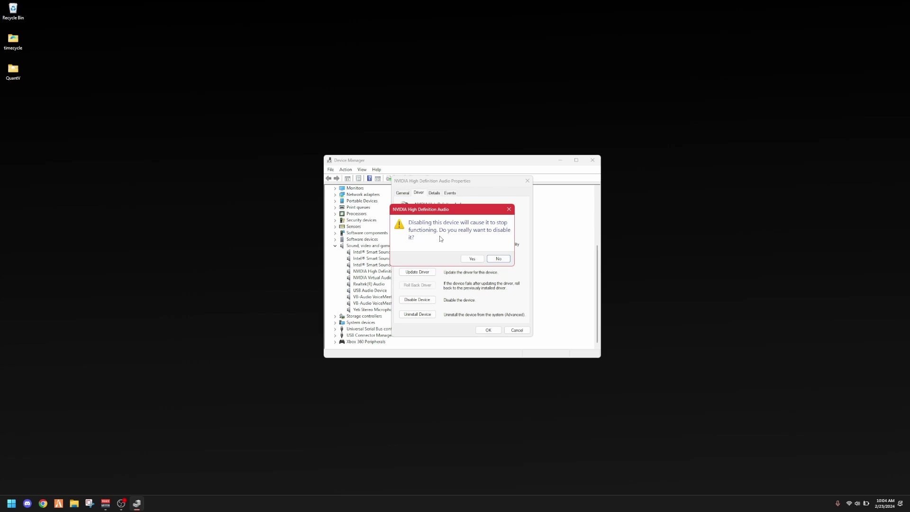
pyautogui.click(472, 258)
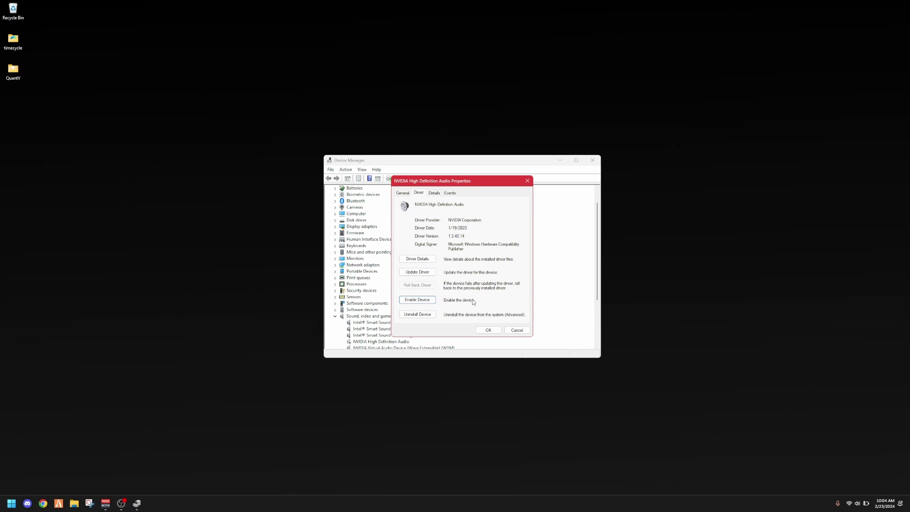
pyautogui.click(493, 329)
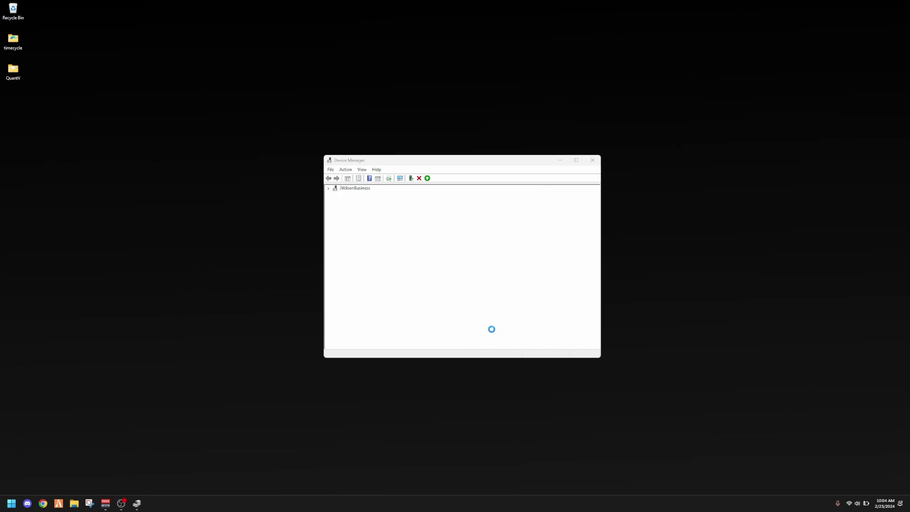
# Step: Collapse the Sound, video and game controllers category and close Device Manager
pyautogui.scroll(-3, 429, 308)
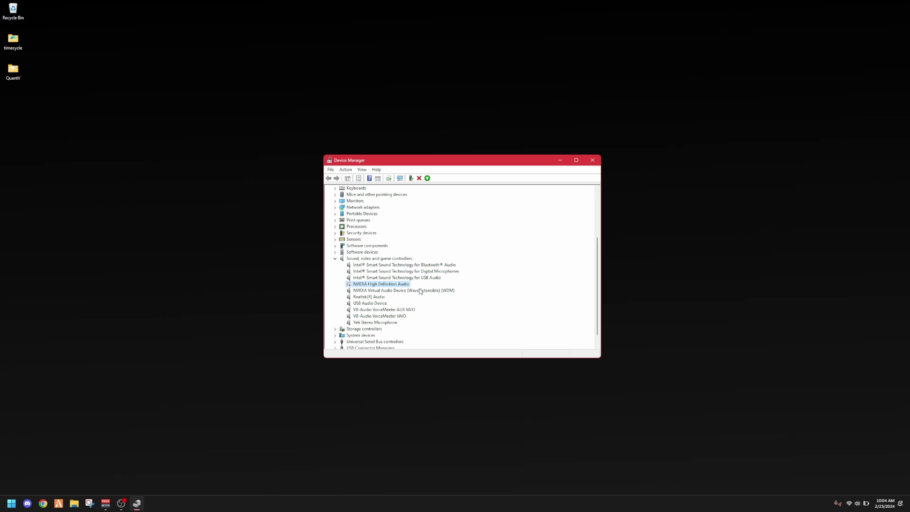
pyautogui.click(335, 258)
pyautogui.scroll(2, 449, 303)
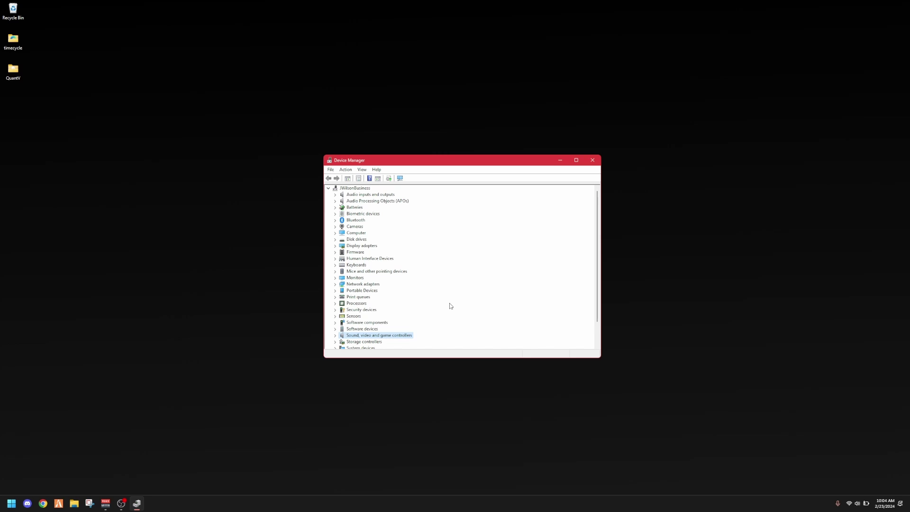
pyautogui.click(589, 161)
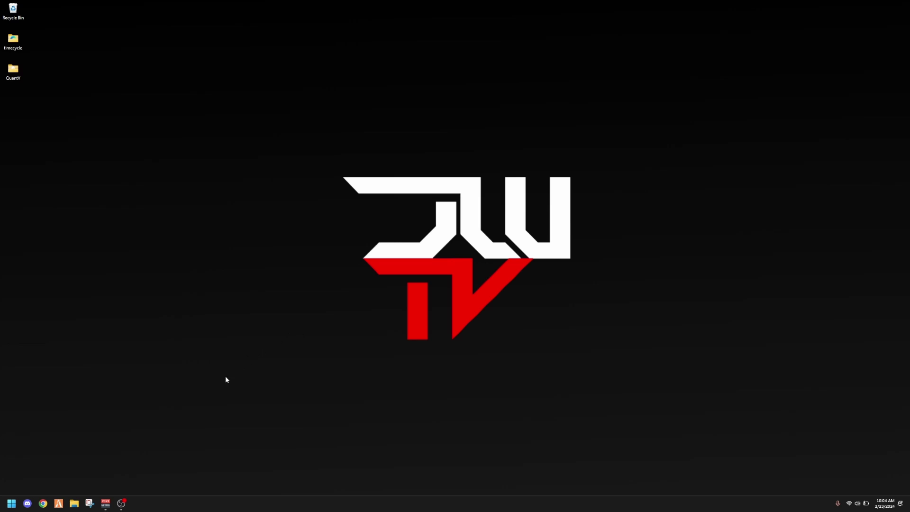
# Step: Launch FiveM and bring up the game's Settings section from the pause menu
pyautogui.click(58, 503)
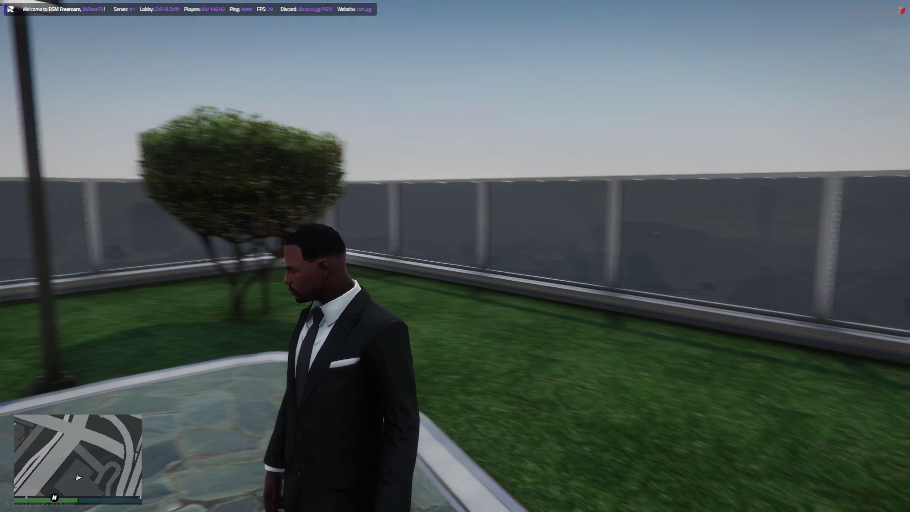
pyautogui.press('Escape')
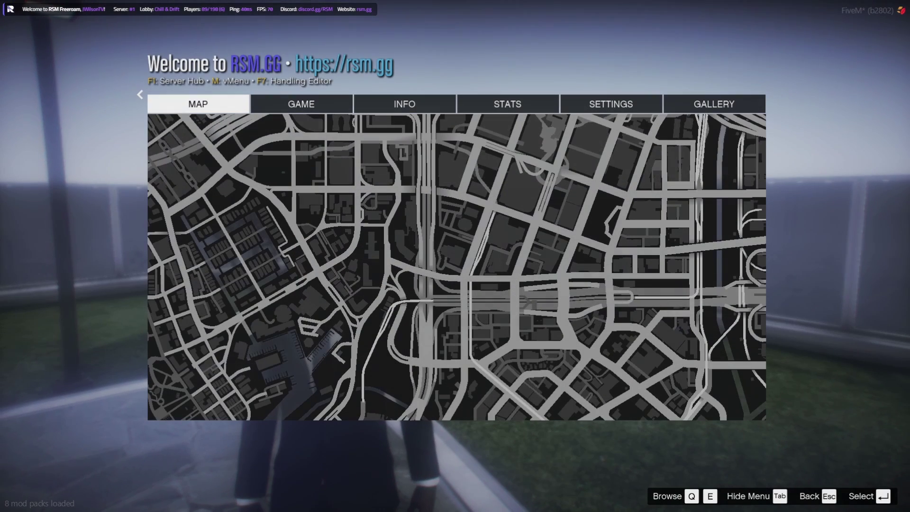
pyautogui.press('e')
pyautogui.press('e')
pyautogui.press('e')
pyautogui.press('e')
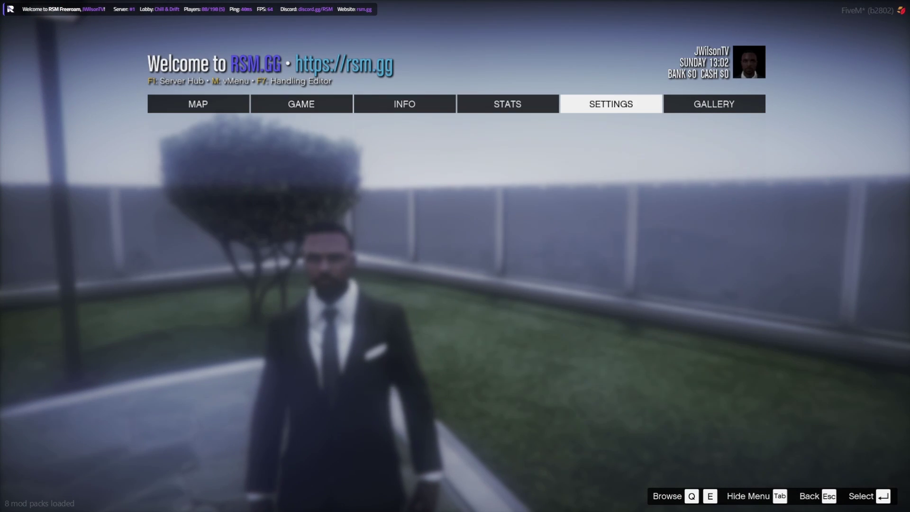
# Step: Open the Graphics category of the game settings and enter its list of options
pyautogui.press('Return')
pyautogui.press('Down')
pyautogui.press('Down')
pyautogui.press('Down')
pyautogui.press('Down')
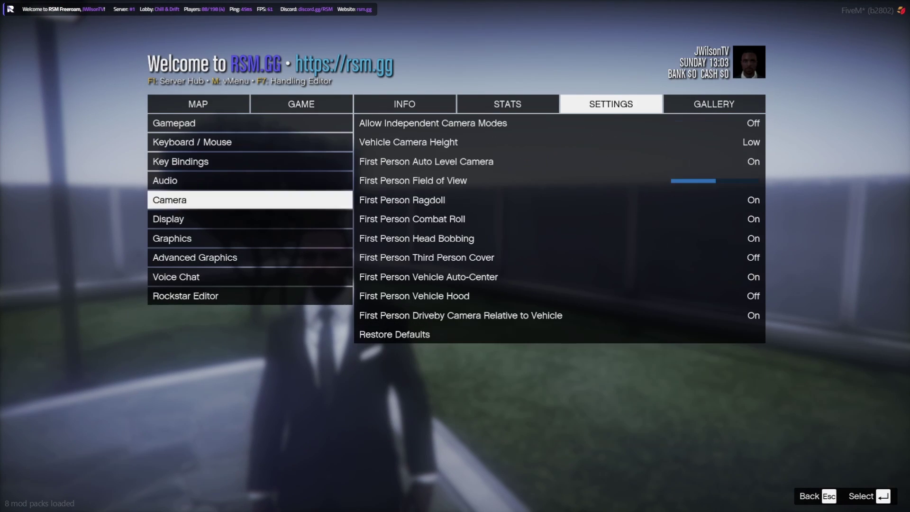
pyautogui.press('Down')
pyautogui.press('Down')
pyautogui.press('Return')
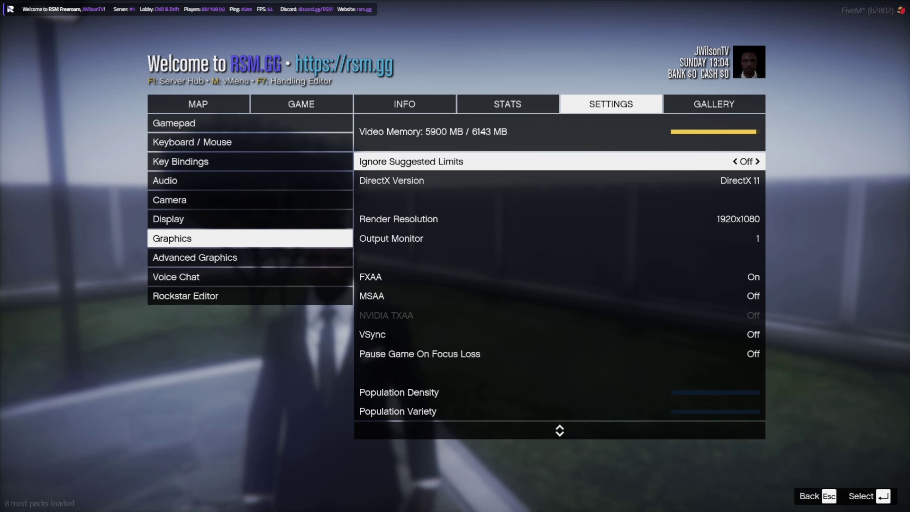
# Step: Examine the graphics options from DirectX Version down to Distance Scaling and Extended Texture Budget
pyautogui.press('Down')
pyautogui.press('Down')
pyautogui.press('Down')
pyautogui.press('Down')
pyautogui.press('Down')
pyautogui.press('Down')
pyautogui.press('Down')
pyautogui.press('Down')
pyautogui.press('Down')
pyautogui.press('Down')
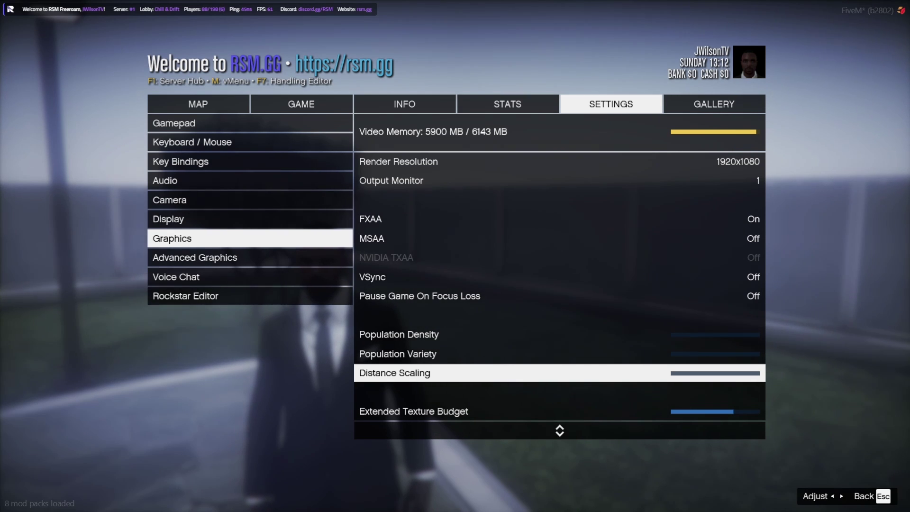
pyautogui.click(559, 411)
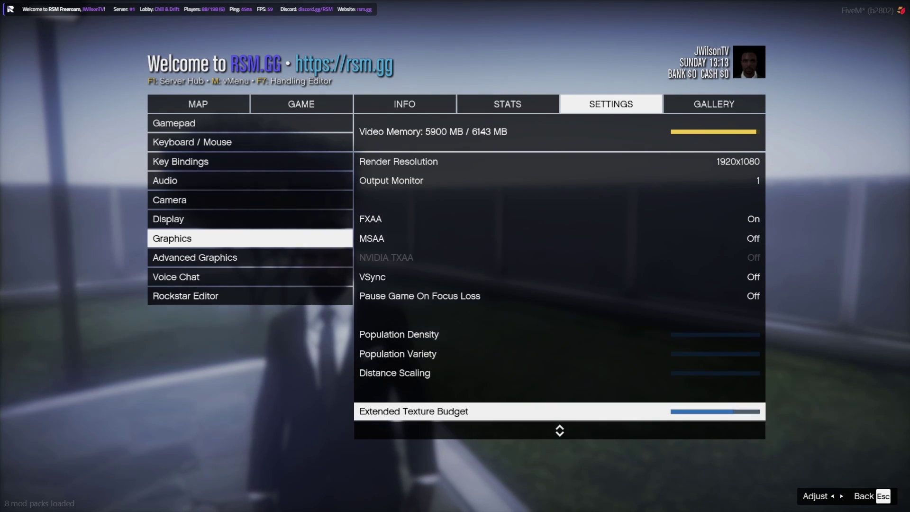
pyautogui.click(560, 373)
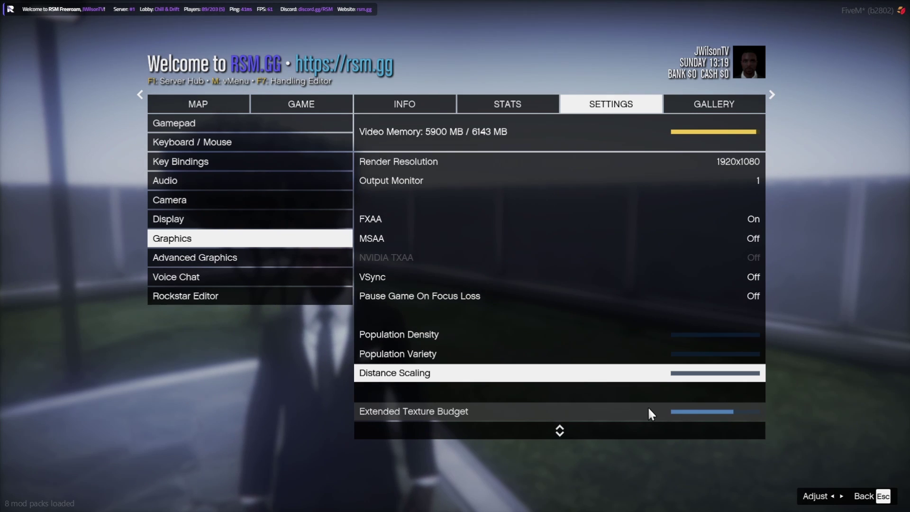
# Step: Check the Distance Scaling and Extended Texture Budget sliders against the video memory usage
pyautogui.press('Right')
pyautogui.press('Right')
pyautogui.press('Left')
pyautogui.press('Left')
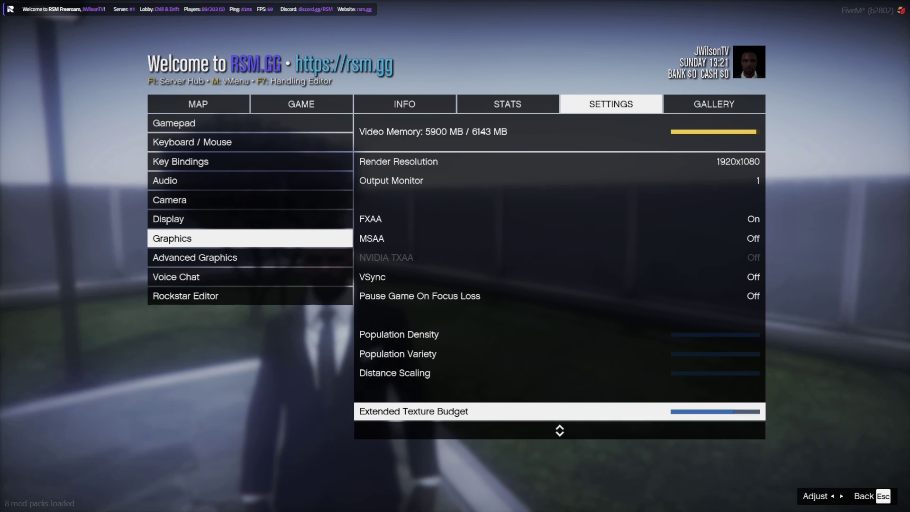
pyautogui.press('Down')
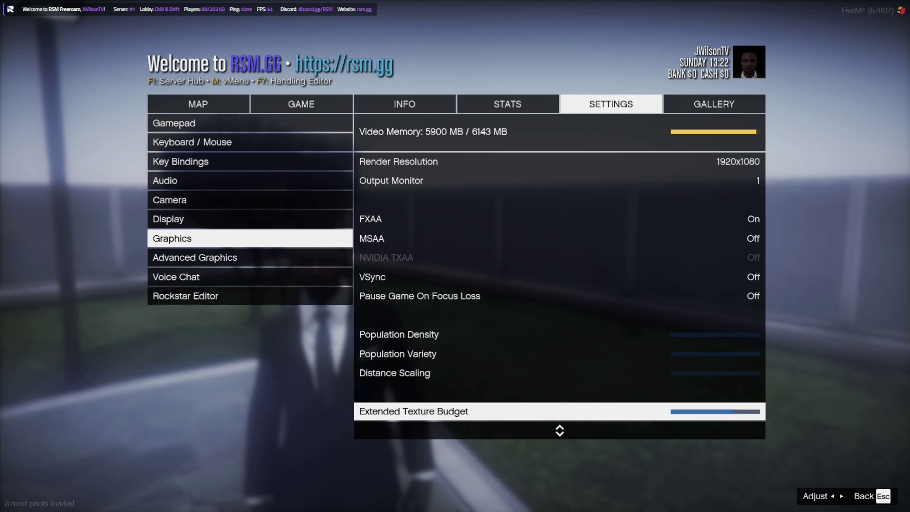
pyautogui.press('Up')
pyautogui.press('Up')
pyautogui.press('Down')
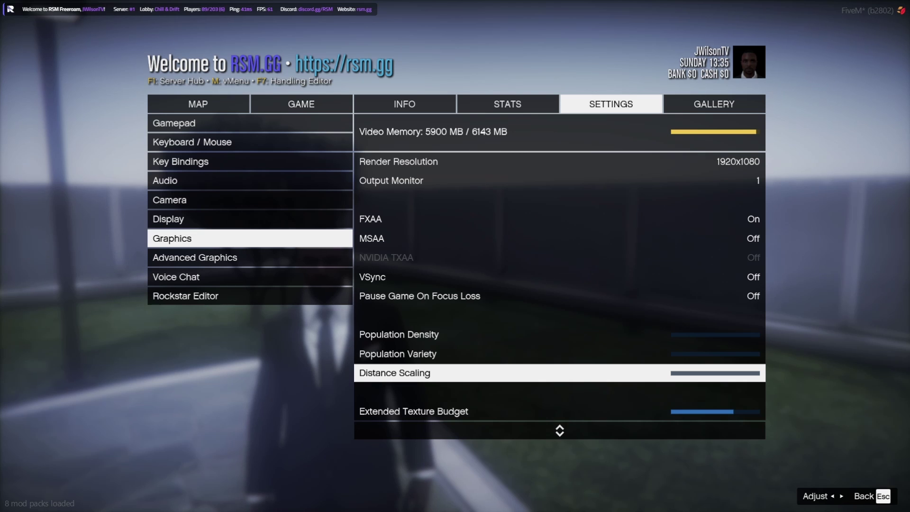
pyautogui.press('Down')
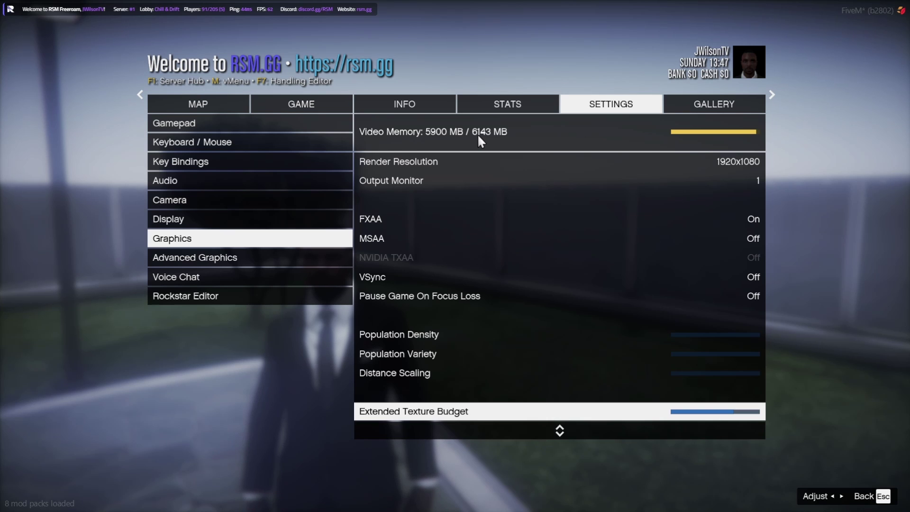
pyautogui.press('Down')
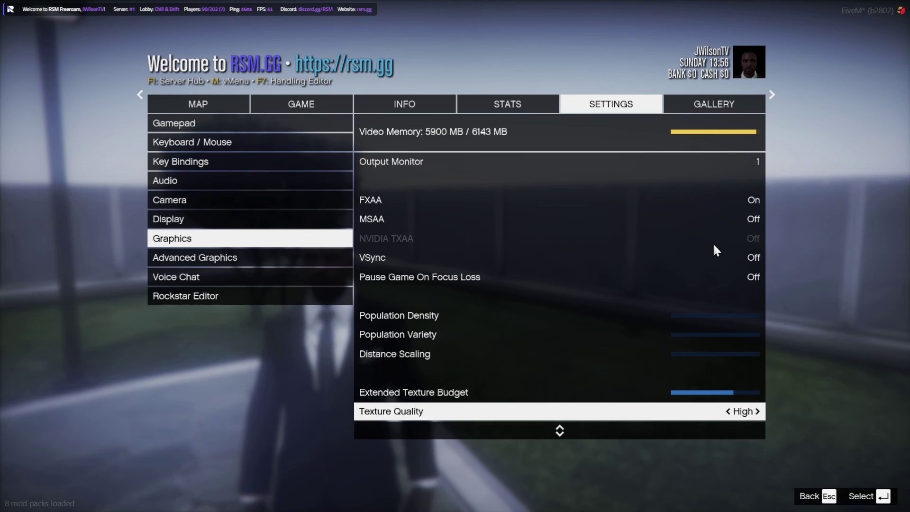
# Step: Review the remaining graphics quality options, from Shader Quality through Anisotropic Filtering and Tessellation
pyautogui.press('Down')
pyautogui.press('Down')
pyautogui.press('Down')
pyautogui.press('Down')
pyautogui.press('Down')
pyautogui.press('Down')
pyautogui.press('Down')
pyautogui.press('Down')
pyautogui.press('Down')
pyautogui.press('Down')
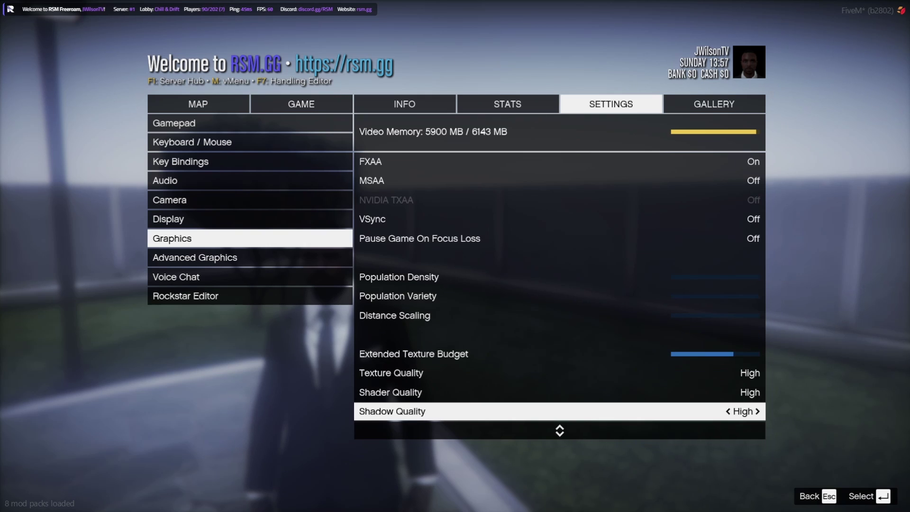
pyautogui.press('Down')
pyautogui.press('Down')
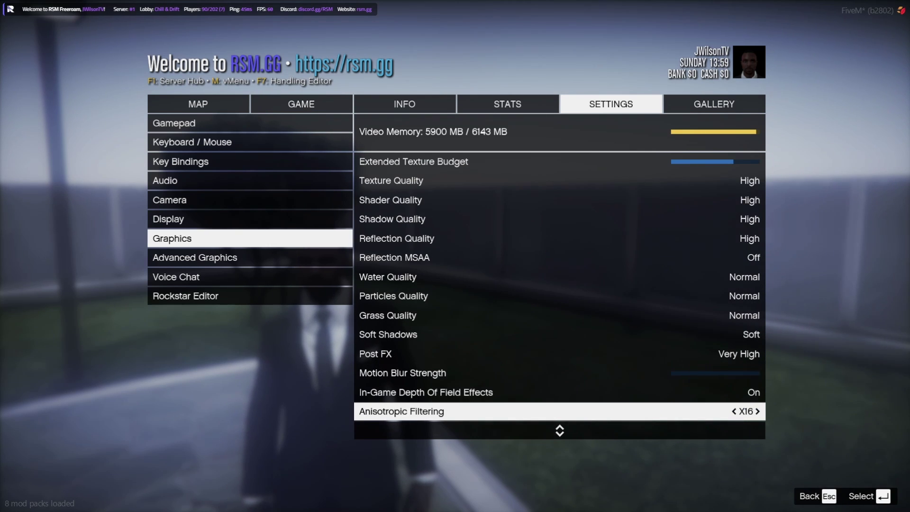
pyautogui.press('Down')
pyautogui.press('Down')
pyautogui.press('Down')
pyautogui.press('Down')
pyautogui.press('Up')
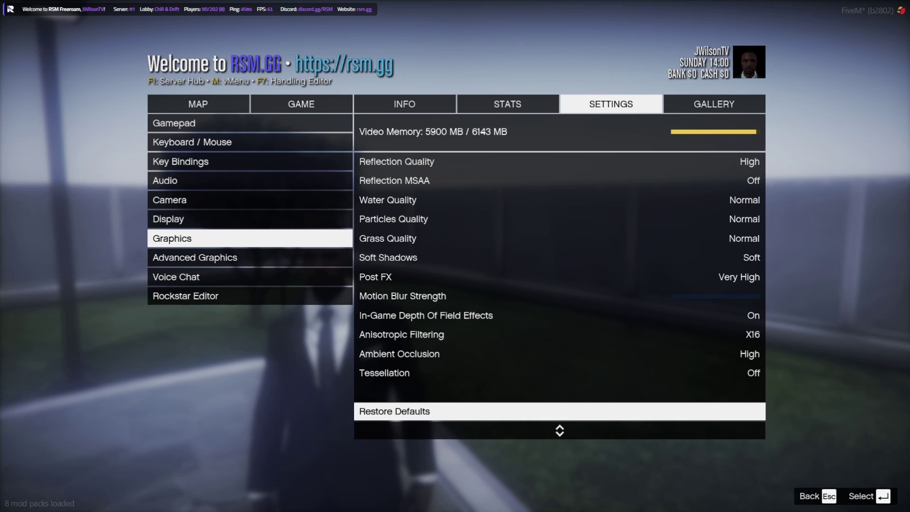
pyautogui.press('Down')
pyautogui.press('Down')
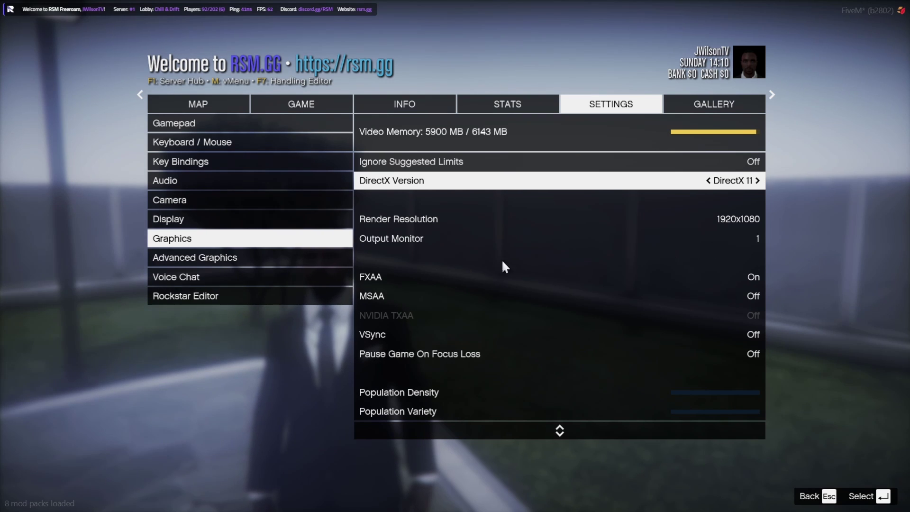
# Step: Leave the graphics settings and return to gameplay
pyautogui.press('Escape')
pyautogui.press('Escape')
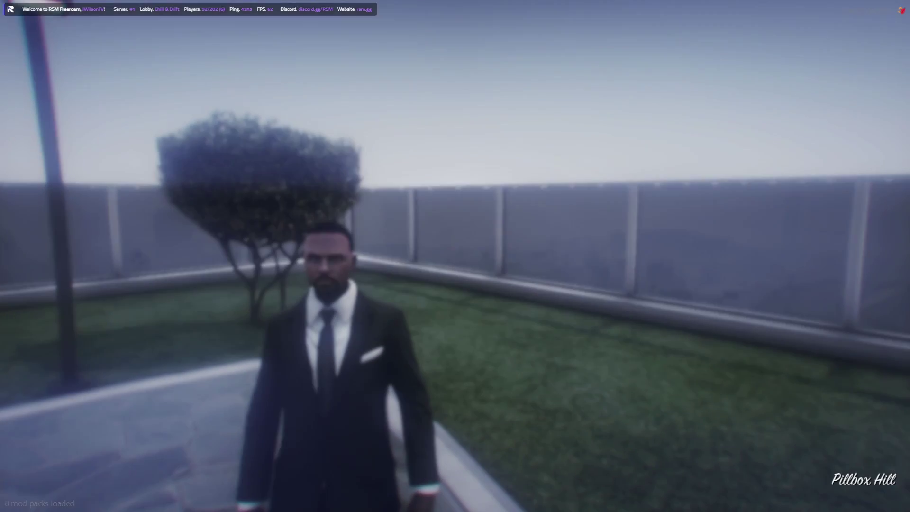
pyautogui.press('w')
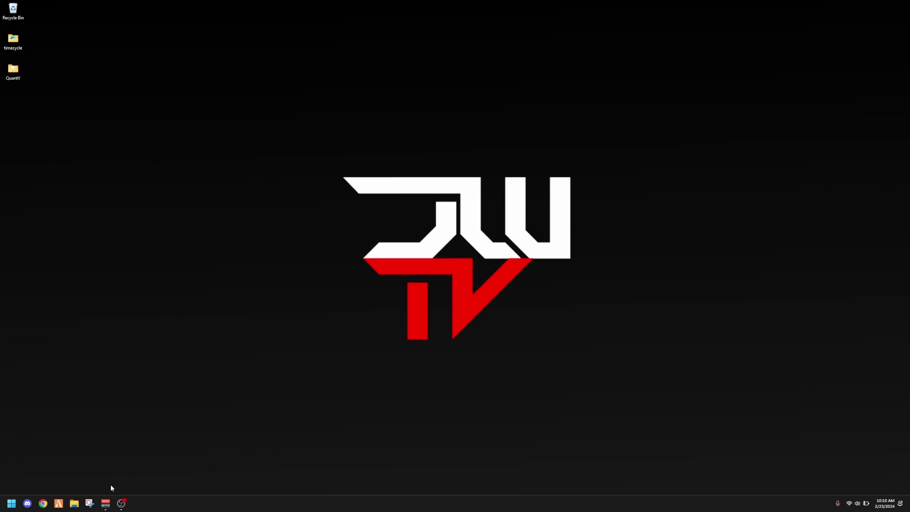
# Step: Switch to File Explorer and open the data folder inside FiveM Application Data
pyautogui.click(74, 503)
pyautogui.click(222, 249)
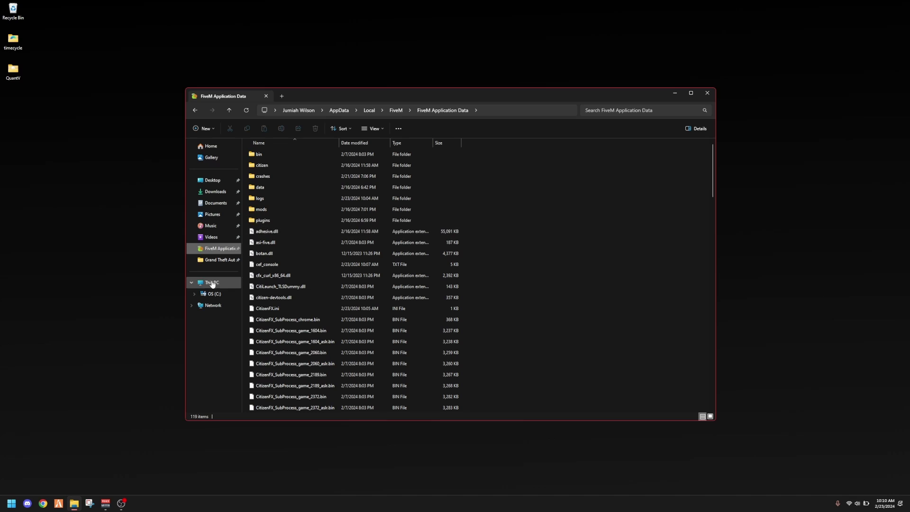
pyautogui.moveTo(209, 249); pyautogui.dragTo(209, 295)
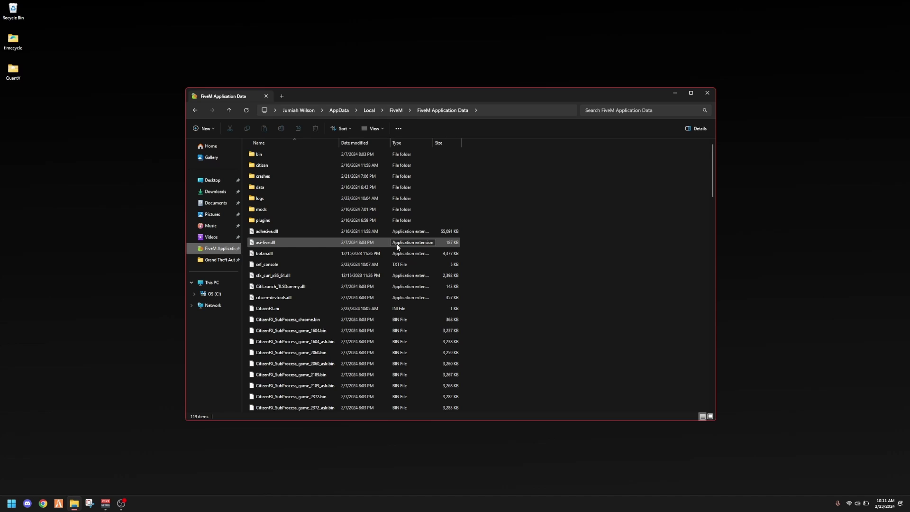
pyautogui.doubleClick(351, 188)
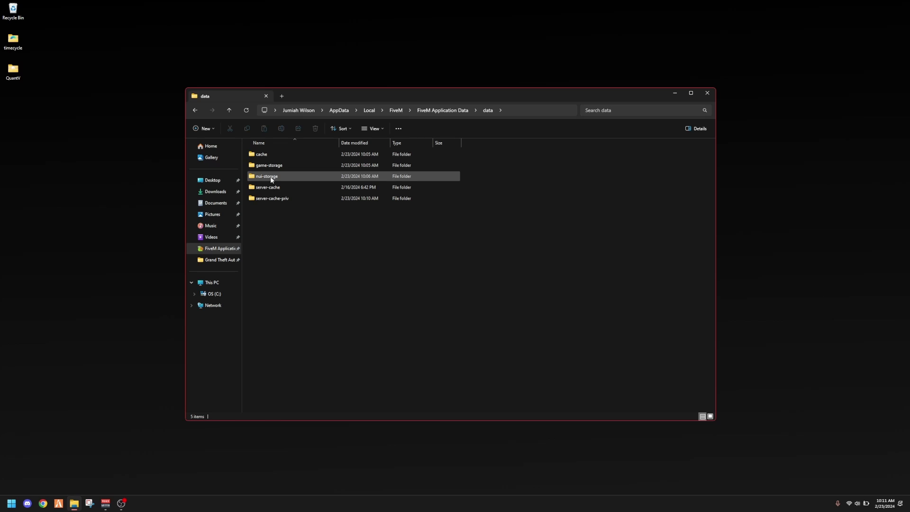
# Step: Return to the FiveM Application Data folder and reopen its data folder
pyautogui.moveTo(288, 221); pyautogui.dragTo(291, 192)
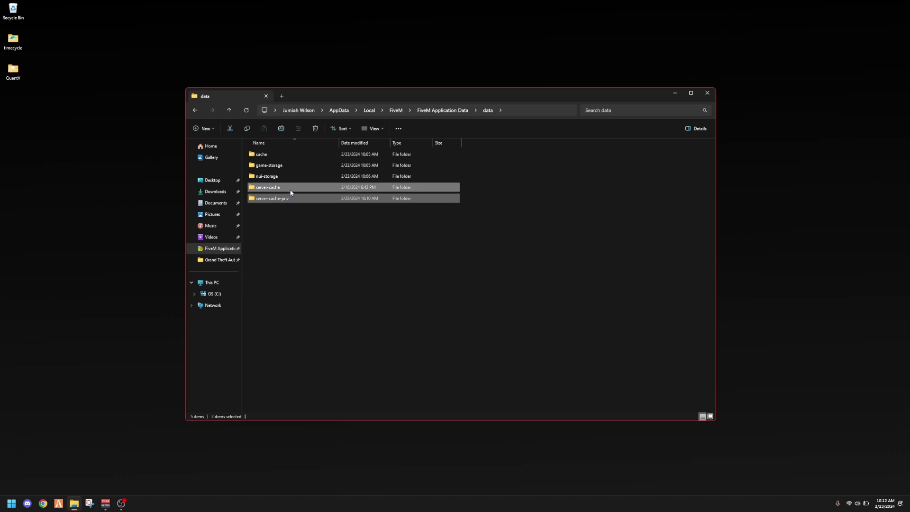
pyautogui.click(221, 249)
pyautogui.click(310, 187)
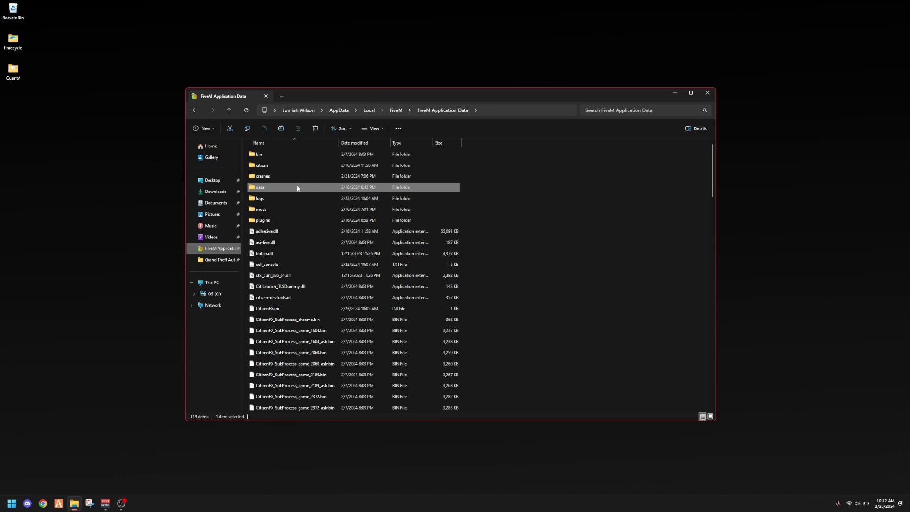
pyautogui.doubleClick(298, 189)
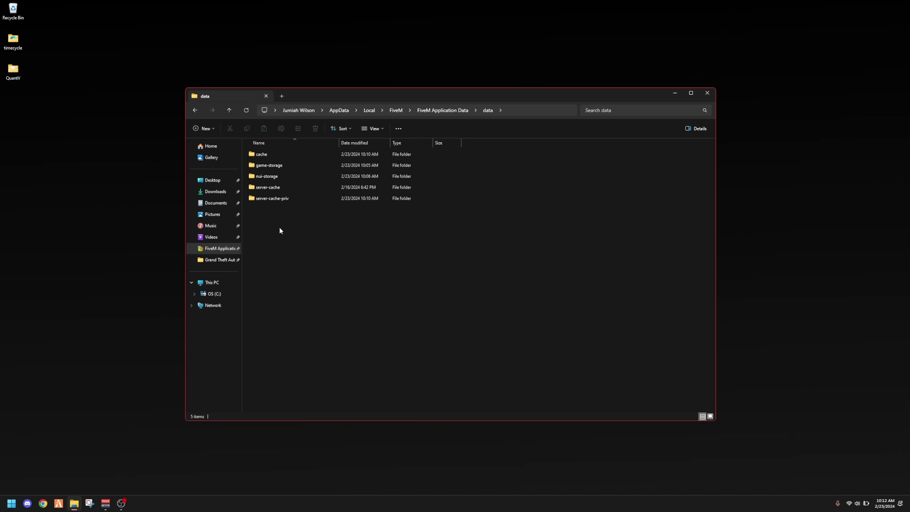
# Step: Delete the server-cache, server-cache-priv and cache folders from the FiveM data folder
pyautogui.moveTo(279, 230); pyautogui.dragTo(278, 189)
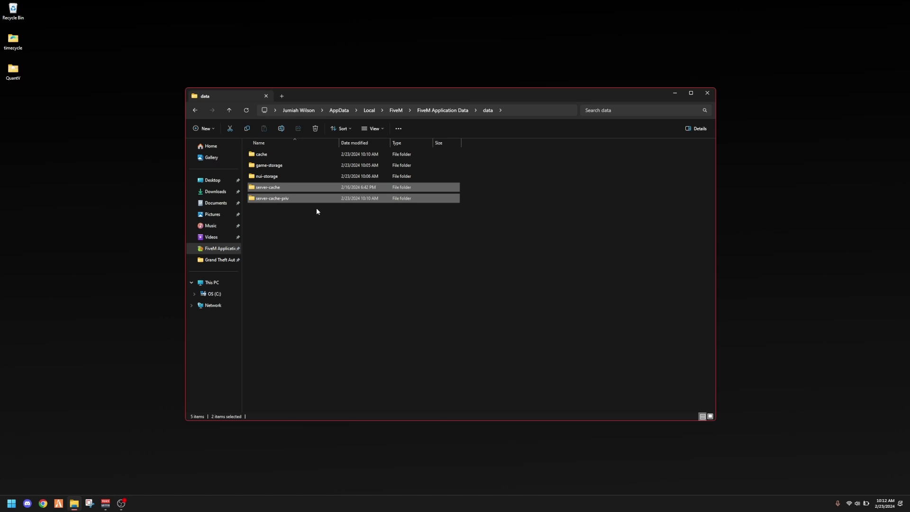
pyautogui.rightClick(300, 201)
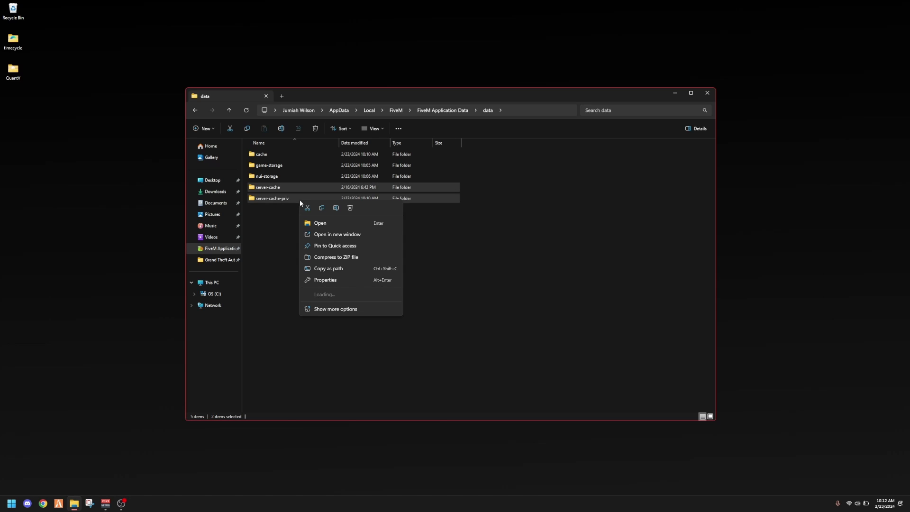
pyautogui.click(345, 207)
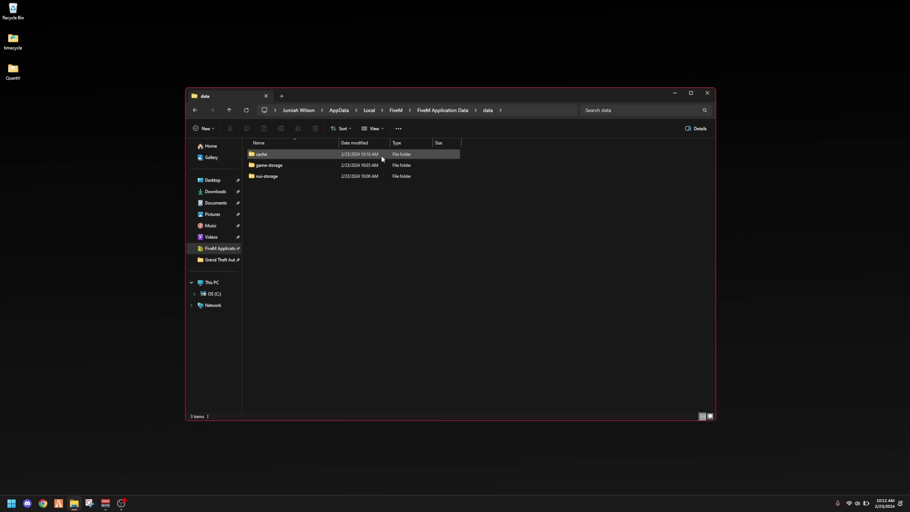
pyautogui.rightClick(344, 155)
pyautogui.click(395, 161)
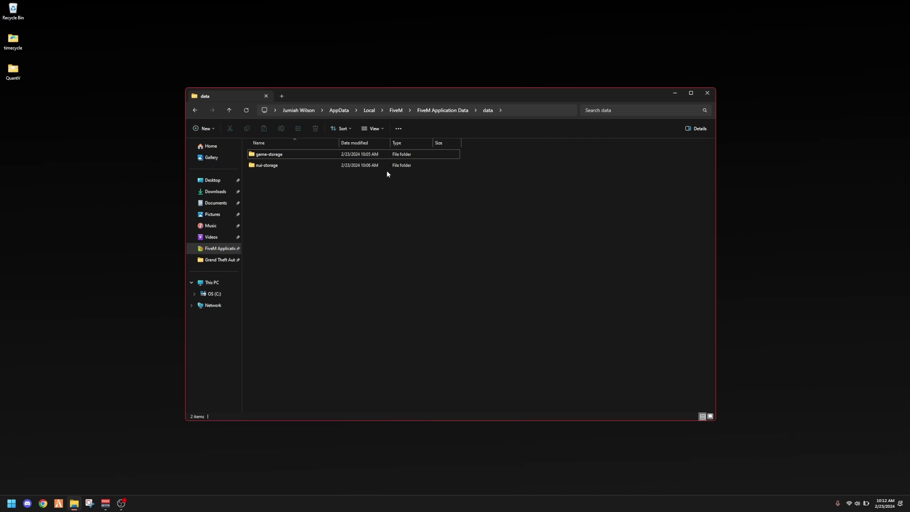
# Step: Empty the Recycle Bin, confirm the permanent deletion and close the data folder window
pyautogui.rightClick(16, 13)
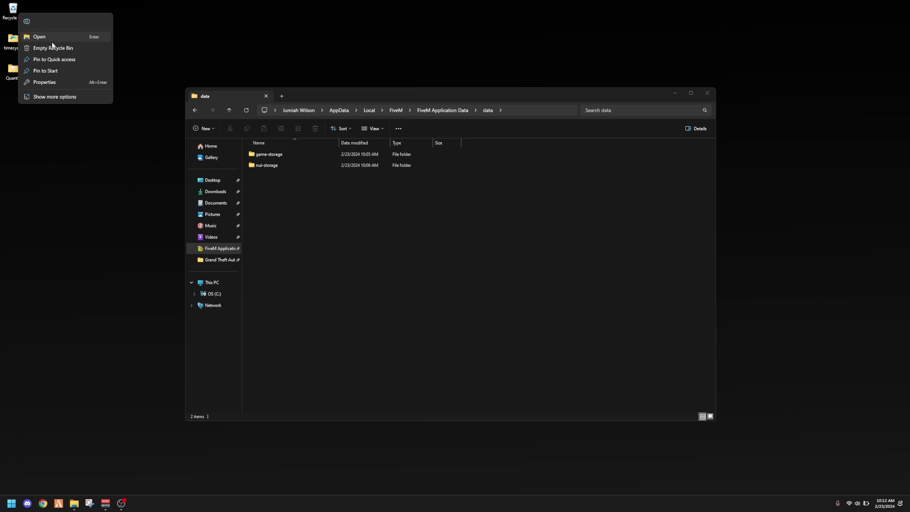
pyautogui.click(52, 47)
pyautogui.click(480, 258)
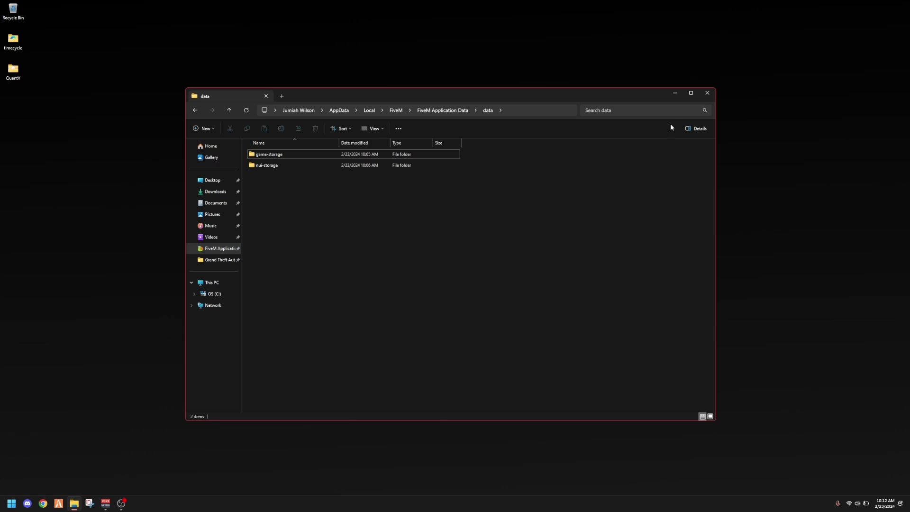
pyautogui.click(707, 93)
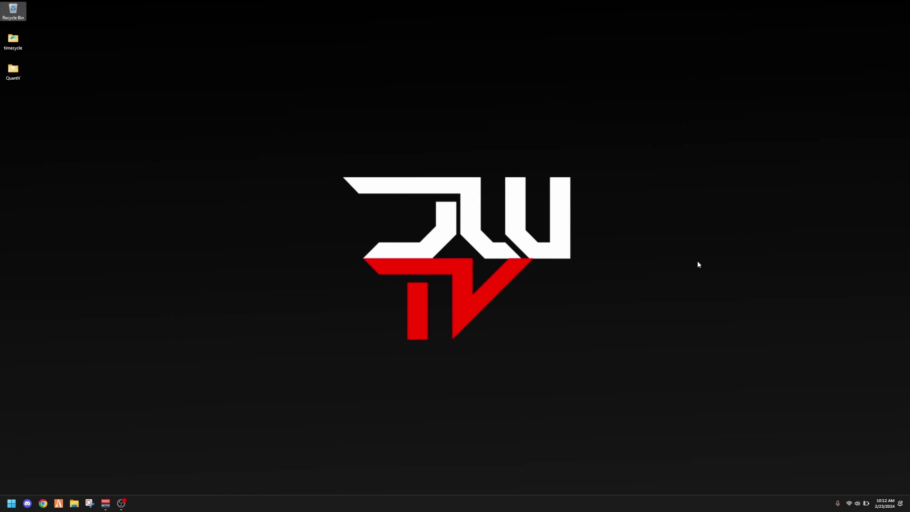
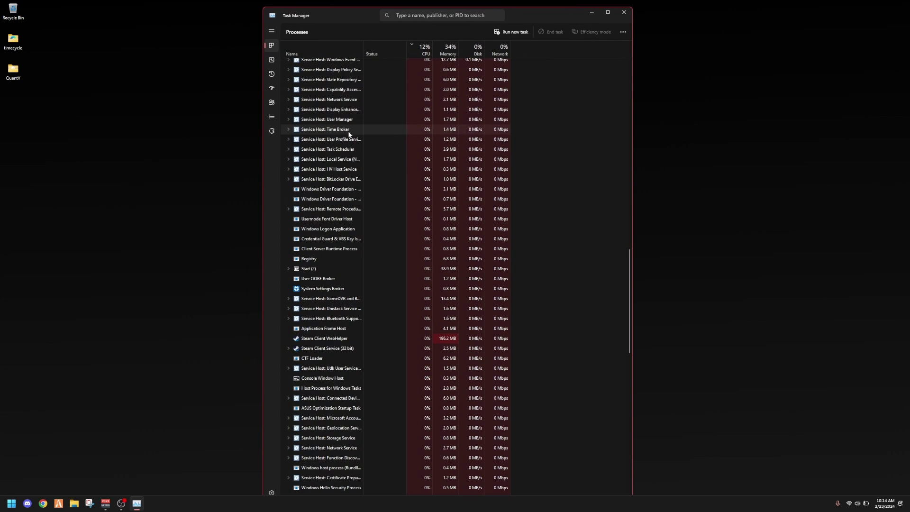
# Step: Switch to Task Manager and end the suspended Settings process
pyautogui.scroll(1, 382, 172)
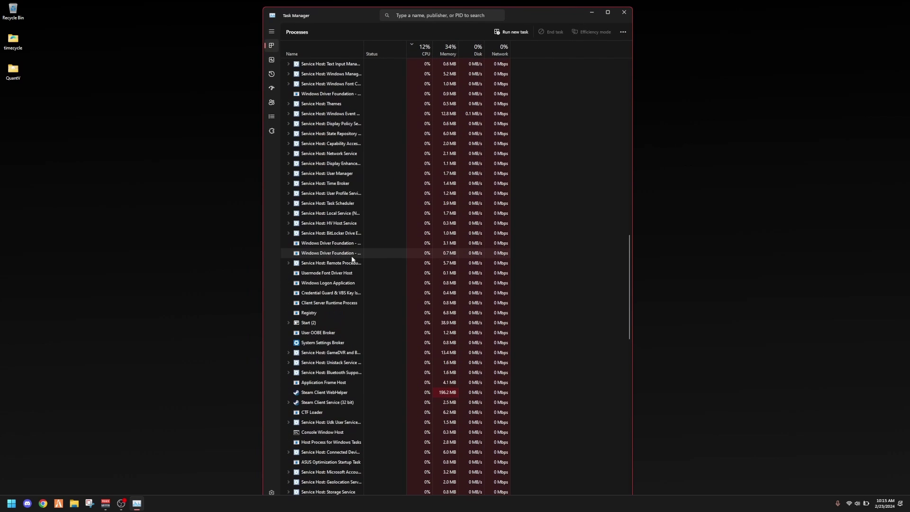
pyautogui.moveTo(630, 284); pyautogui.dragTo(615, 109)
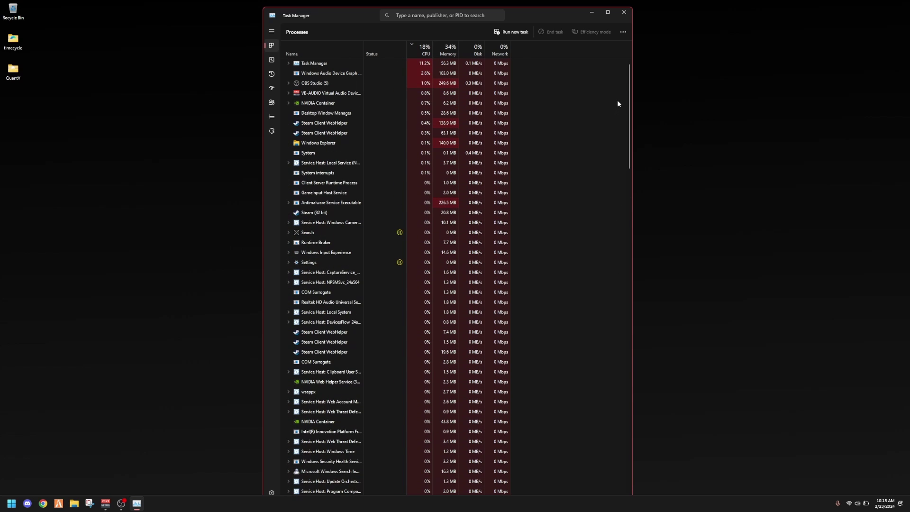
pyautogui.rightClick(314, 264)
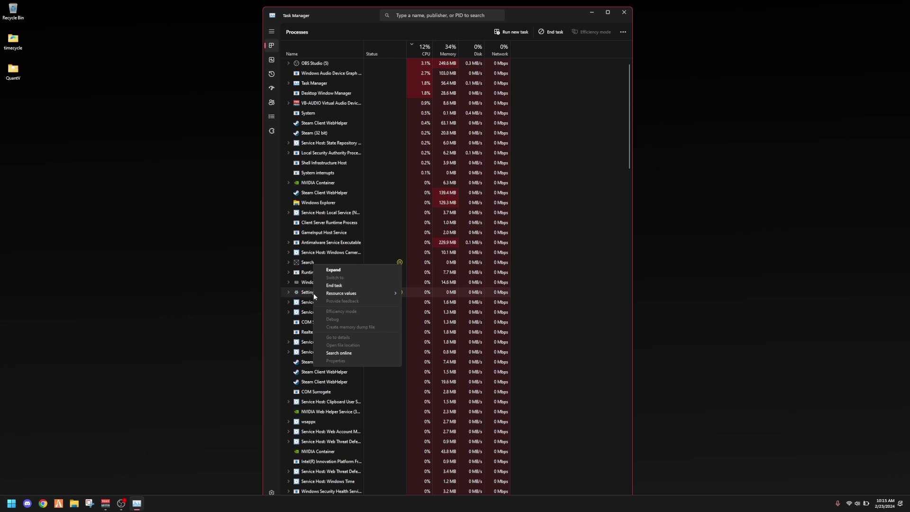
pyautogui.rightClick(310, 294)
pyautogui.click(337, 315)
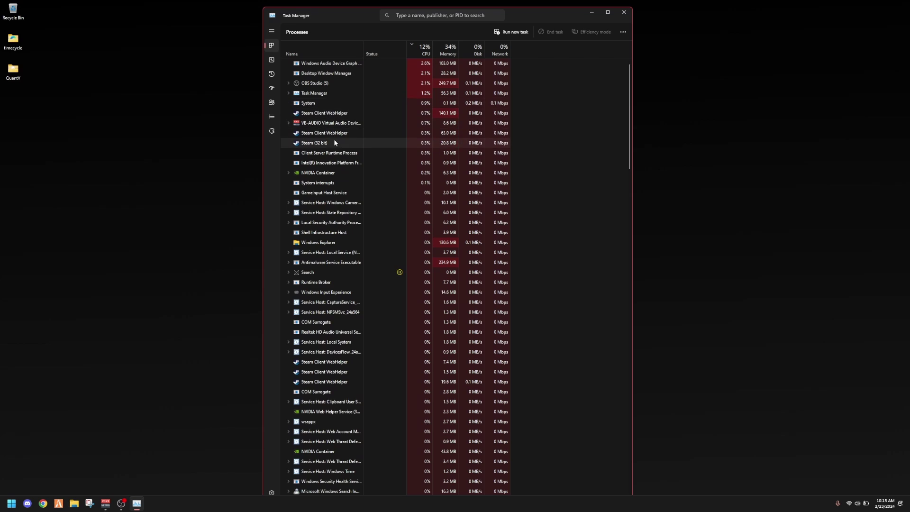
# Step: Find the Windows Widgets process further down the process list and end it
pyautogui.scroll(-3, 335, 142)
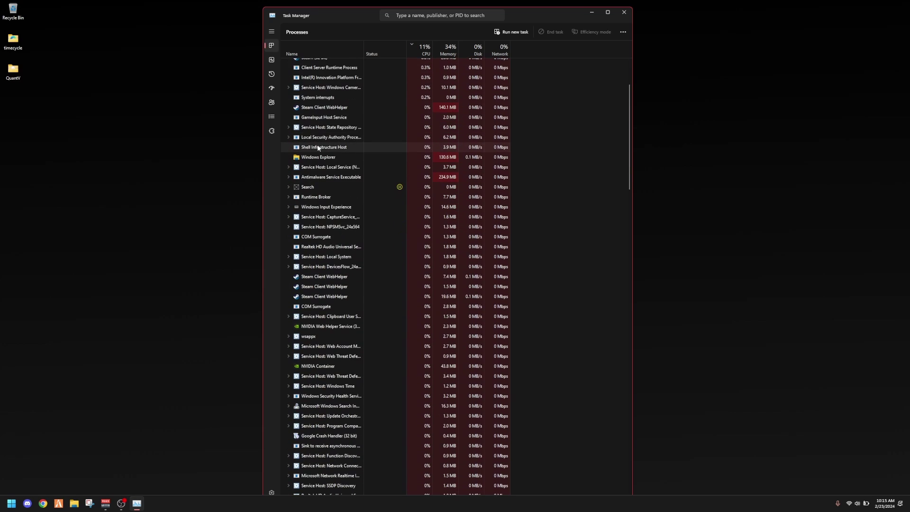
pyautogui.scroll(-10, 318, 148)
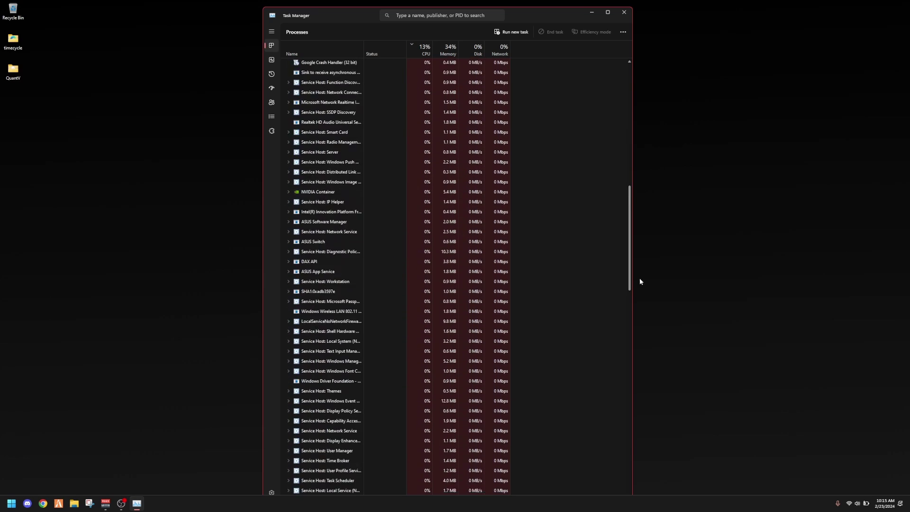
pyautogui.moveTo(640, 282); pyautogui.dragTo(635, 485)
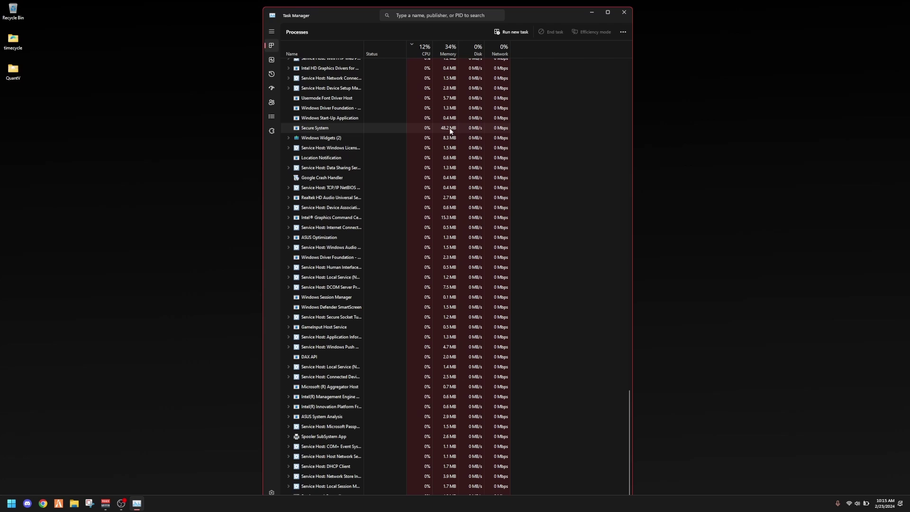
pyautogui.rightClick(344, 141)
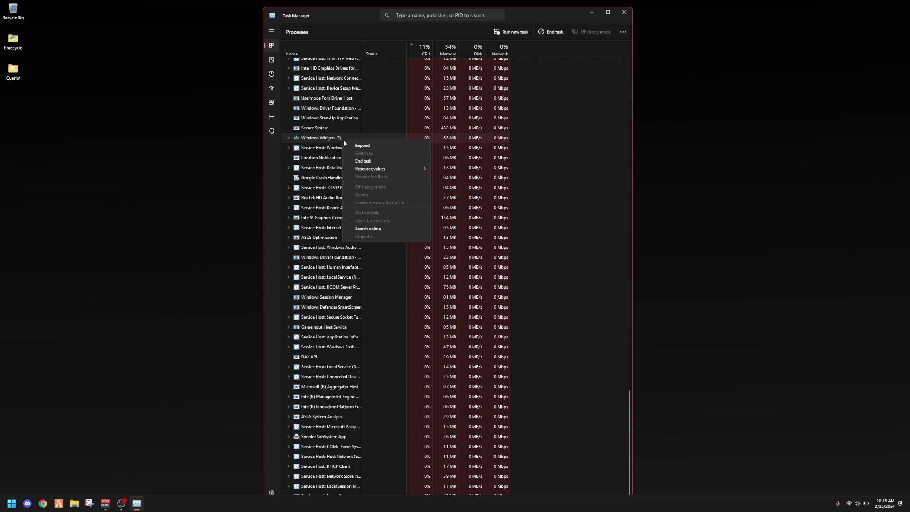
pyautogui.click(372, 160)
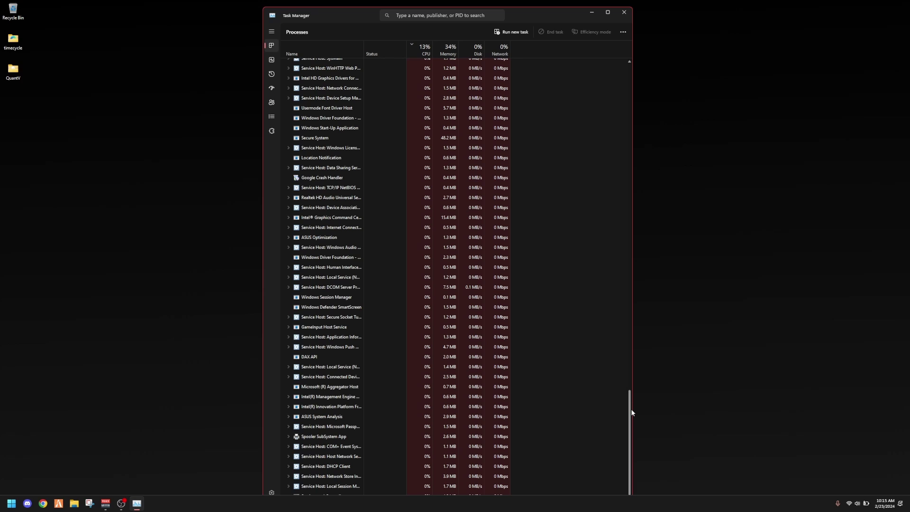
# Step: Locate the Google Crash Handler (32 bit) process in the list and end it
pyautogui.moveTo(631, 409); pyautogui.dragTo(502, 52)
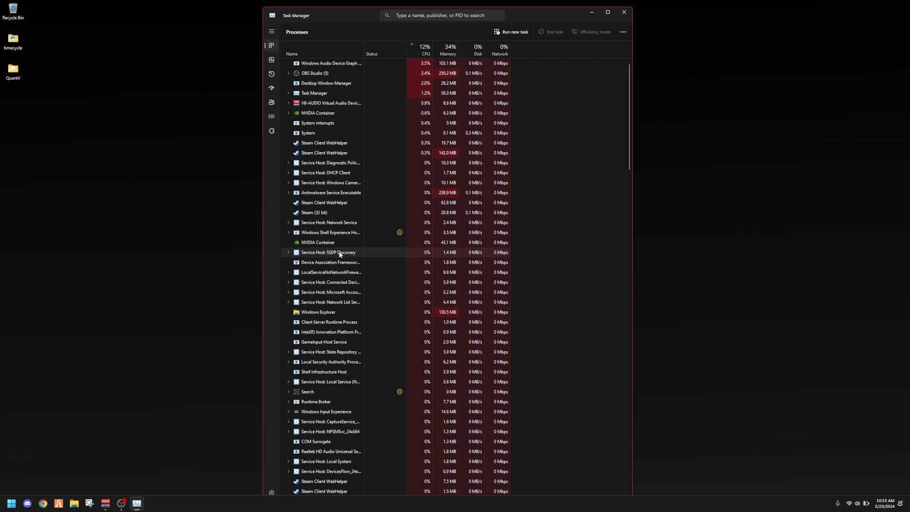
pyautogui.scroll(-1, 339, 264)
pyautogui.scroll(-4, 339, 327)
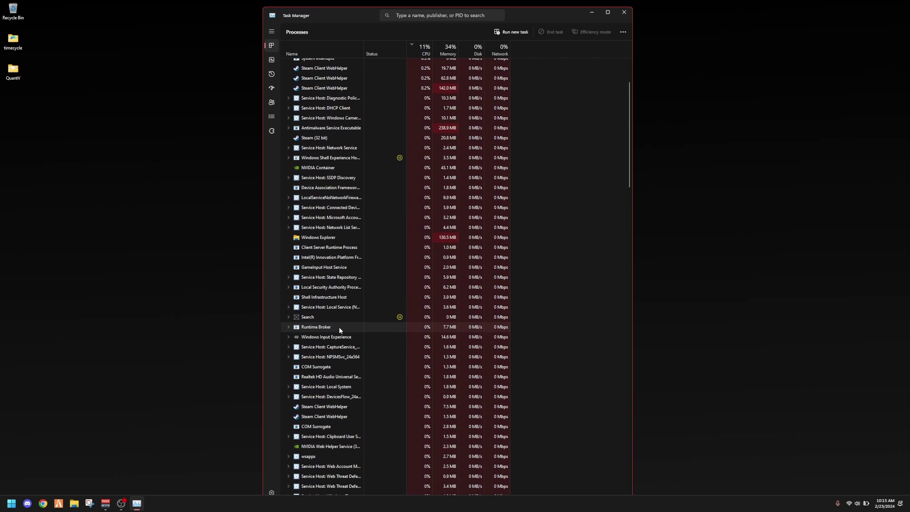
pyautogui.scroll(-3, 341, 346)
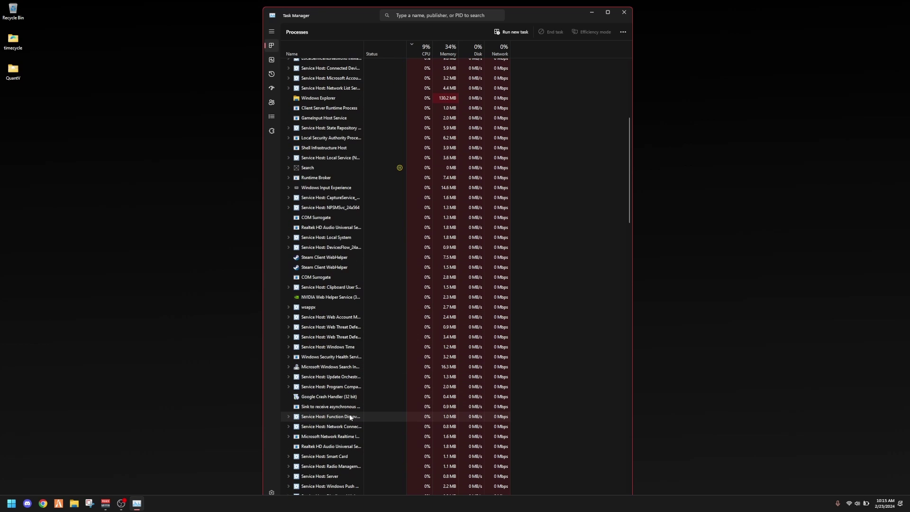
pyautogui.rightClick(321, 401)
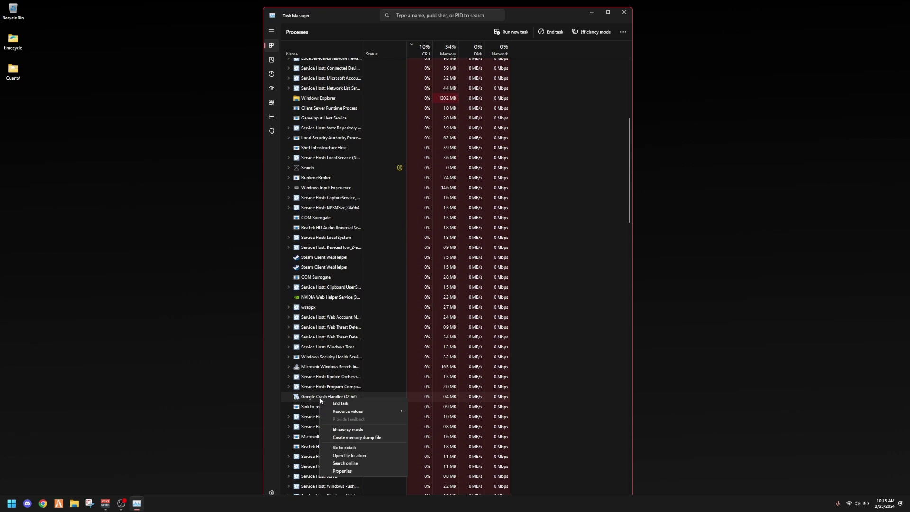
pyautogui.click(342, 404)
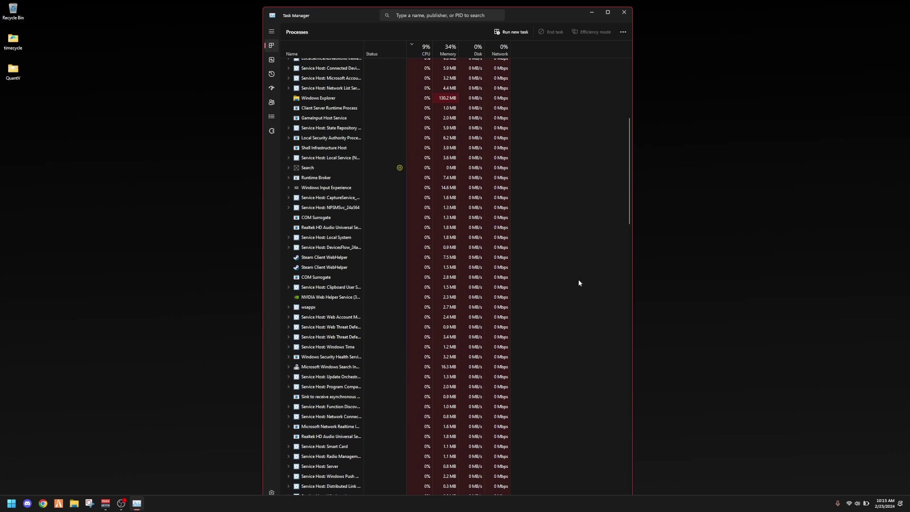
# Step: End the other Google Crash Handler process, near the end of the process list
pyautogui.moveTo(633, 202); pyautogui.dragTo(621, 416)
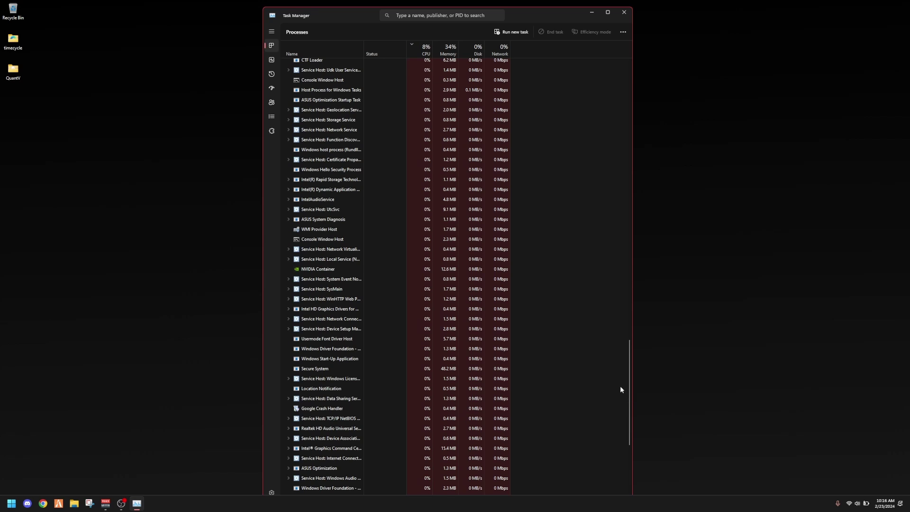
pyautogui.rightClick(338, 399)
pyautogui.click(383, 404)
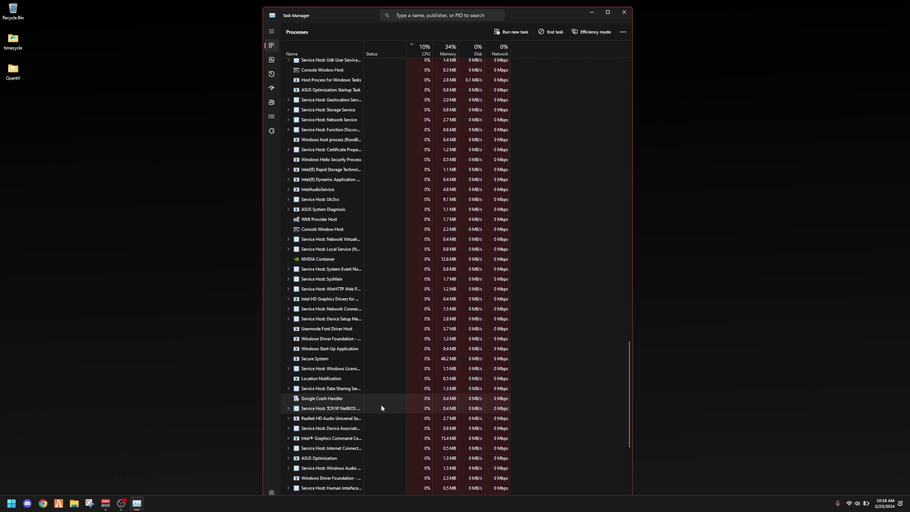
# Step: Return to the start of the process list and end the Task Manager process itself
pyautogui.moveTo(630, 394); pyautogui.dragTo(625, 120)
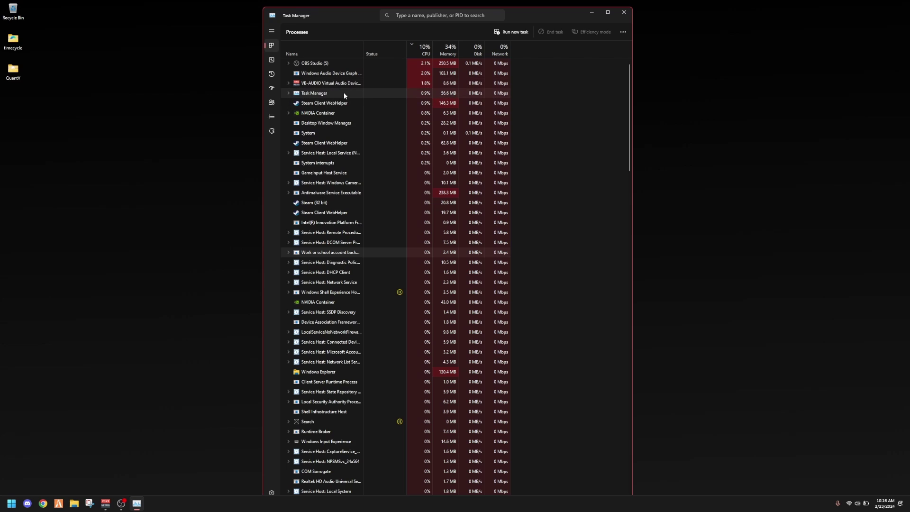
pyautogui.rightClick(343, 93)
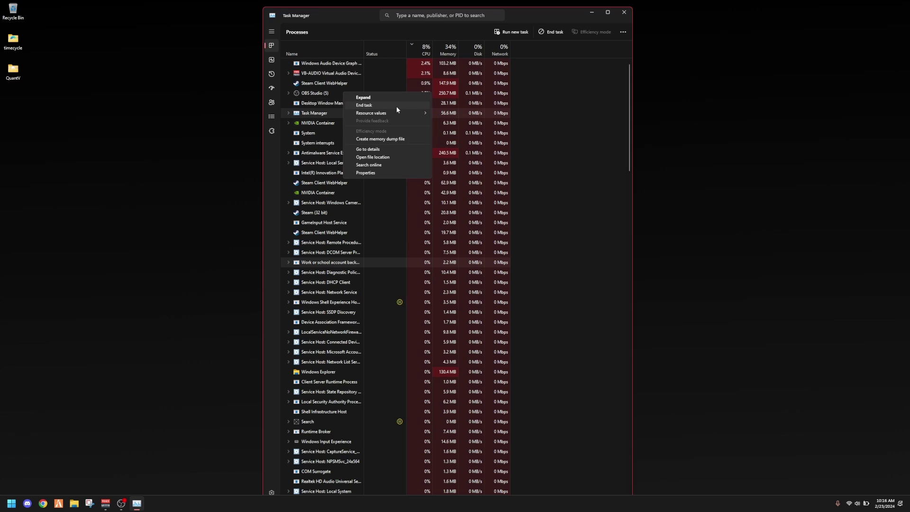
pyautogui.click(397, 105)
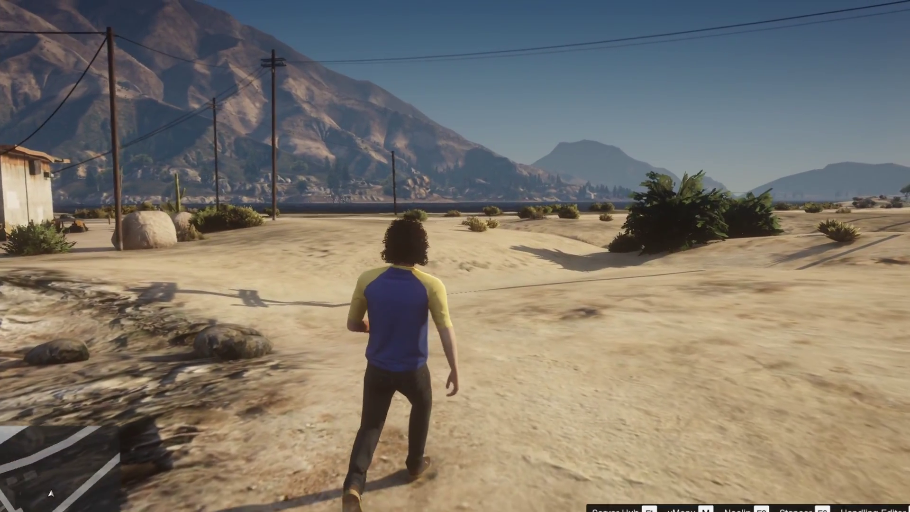
pyautogui.press('w')
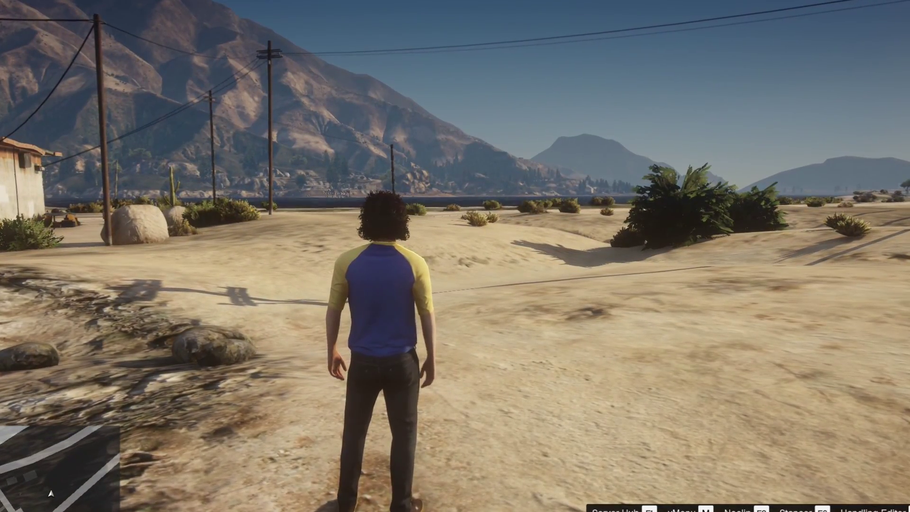
pyautogui.press('w')
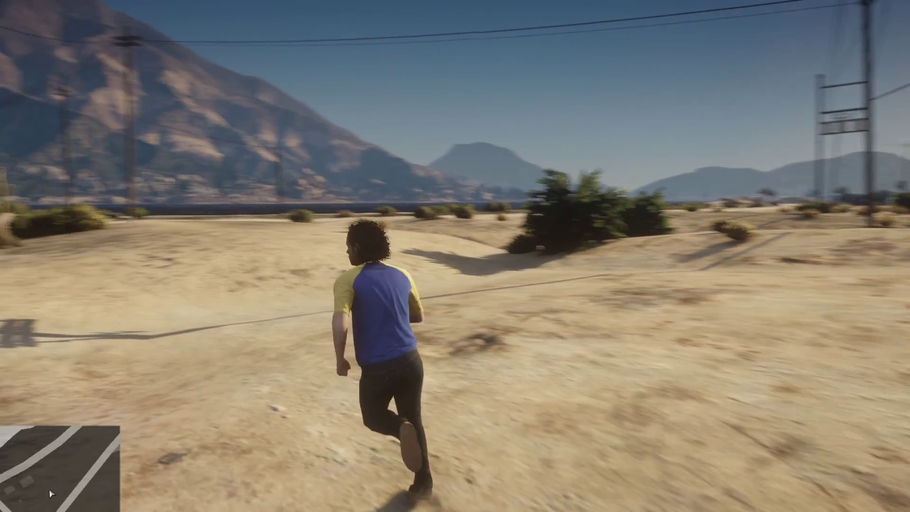
# Step: Pause the game and bring up the Graphics category of its settings
pyautogui.press('Escape')
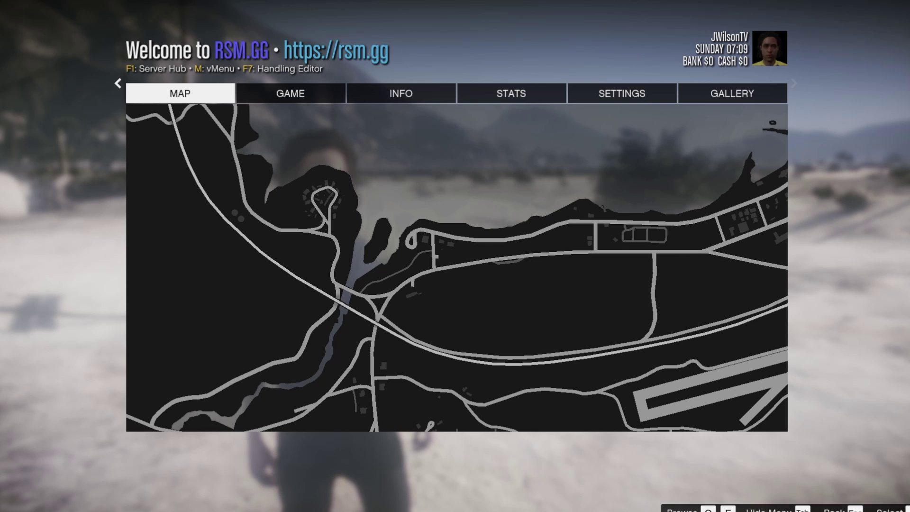
pyautogui.press('e')
pyautogui.press('e')
pyautogui.press('e')
pyautogui.press('e')
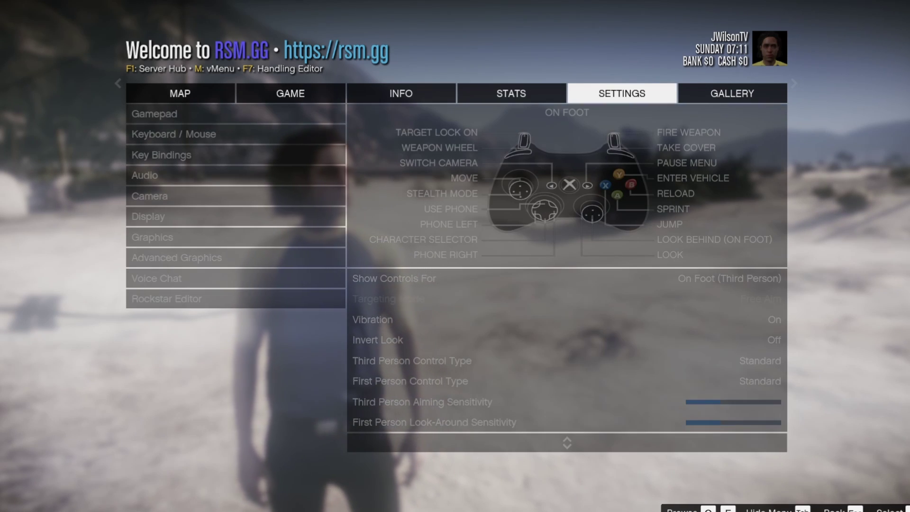
pyautogui.press('Return')
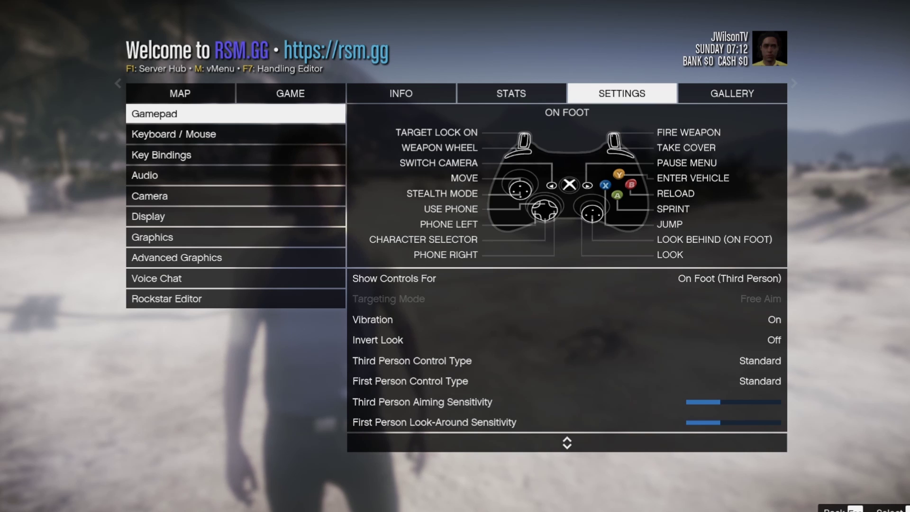
pyautogui.press('Up')
pyautogui.press('Up')
pyautogui.press('Up')
pyautogui.press('Up')
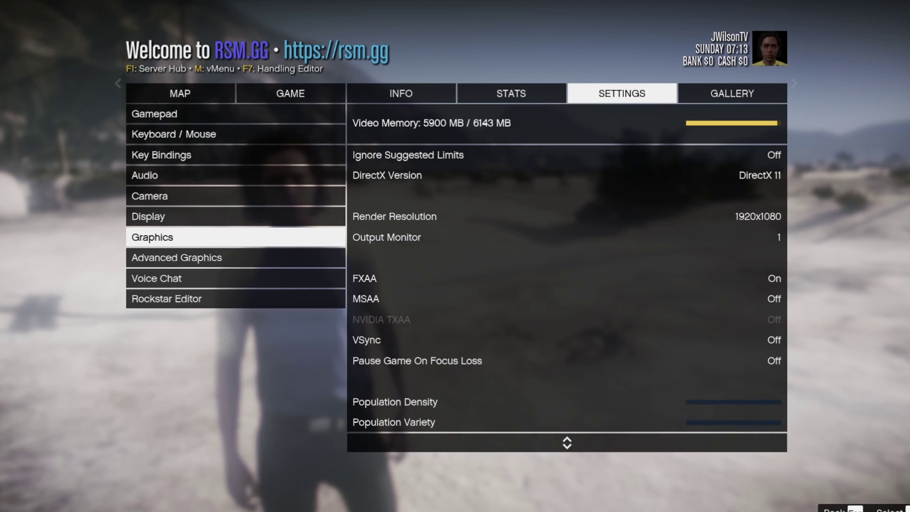
pyautogui.press('Down')
pyautogui.press('Up')
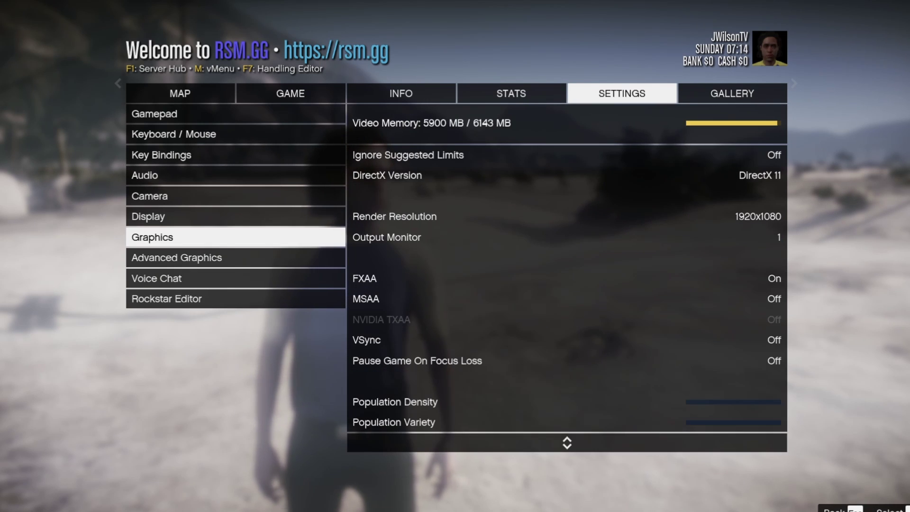
# Step: Review the Ignore Suggested Limits and DirectX Version options in the Graphics settings, then return to the category list
pyautogui.press('Return')
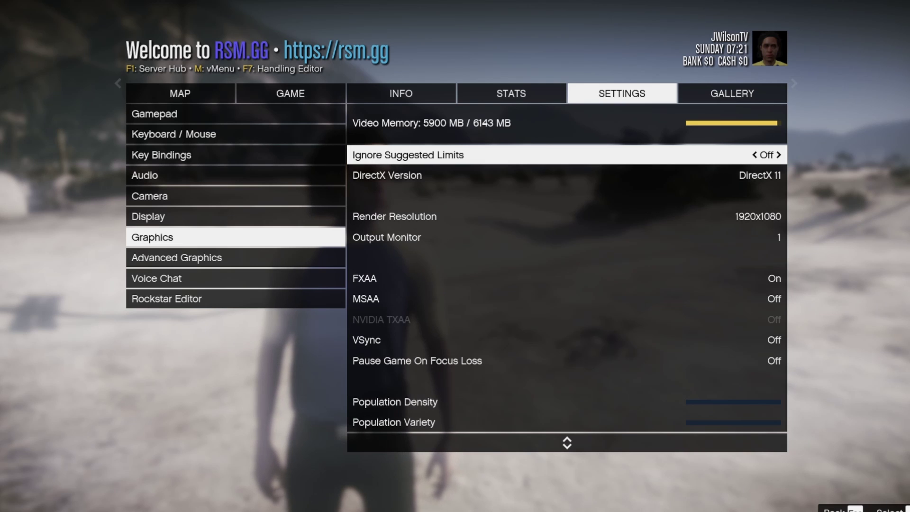
pyautogui.press('Down')
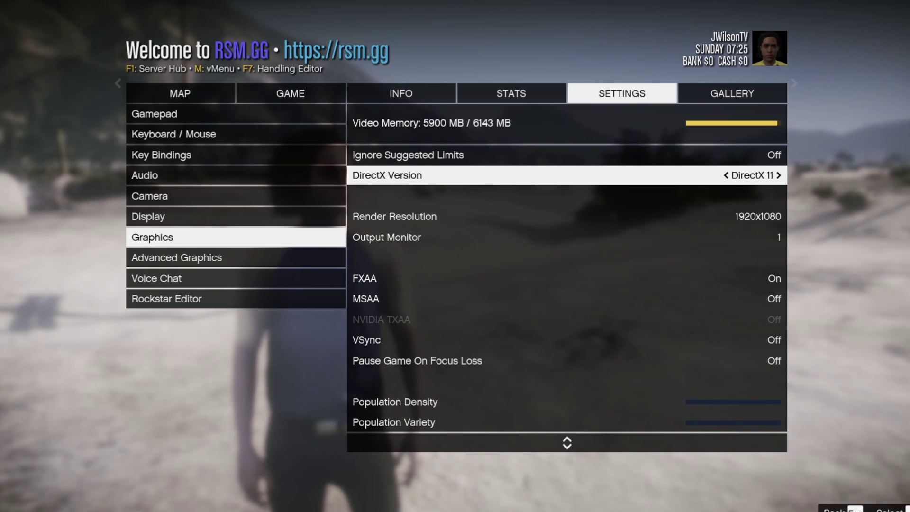
pyautogui.press('Escape')
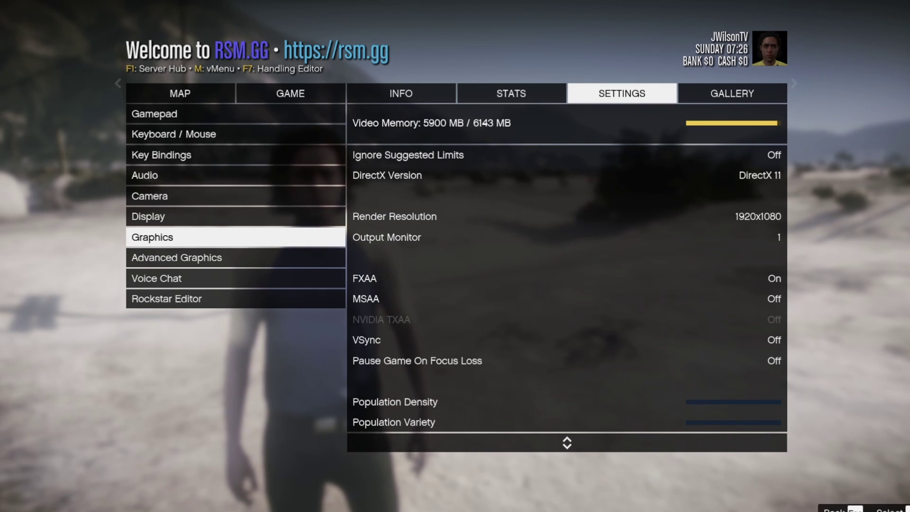
# Step: Enter the Advanced Graphics settings and check the High Resolution Shadows and High Detail Streaming While Flying options
pyautogui.press('Down')
pyautogui.press('Return')
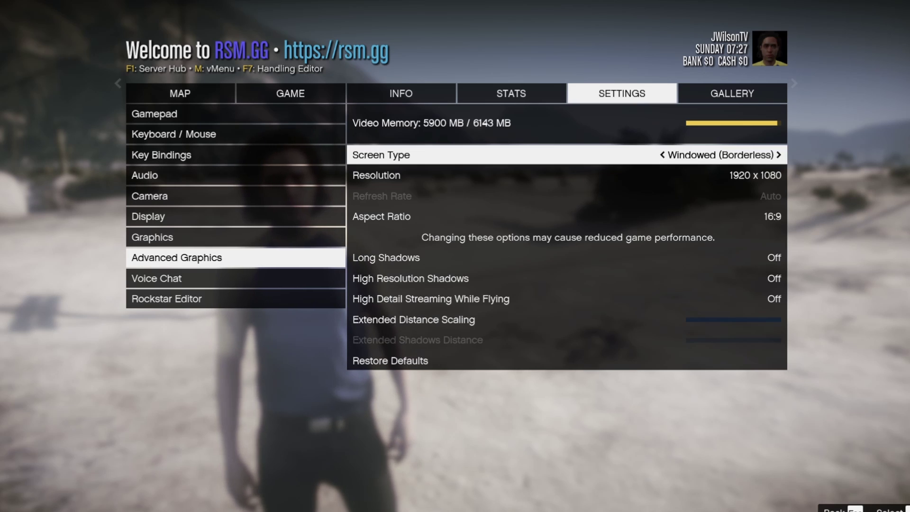
pyautogui.press('Up')
pyautogui.press('Up')
pyautogui.press('Up')
pyautogui.press('Up')
pyautogui.press('Up')
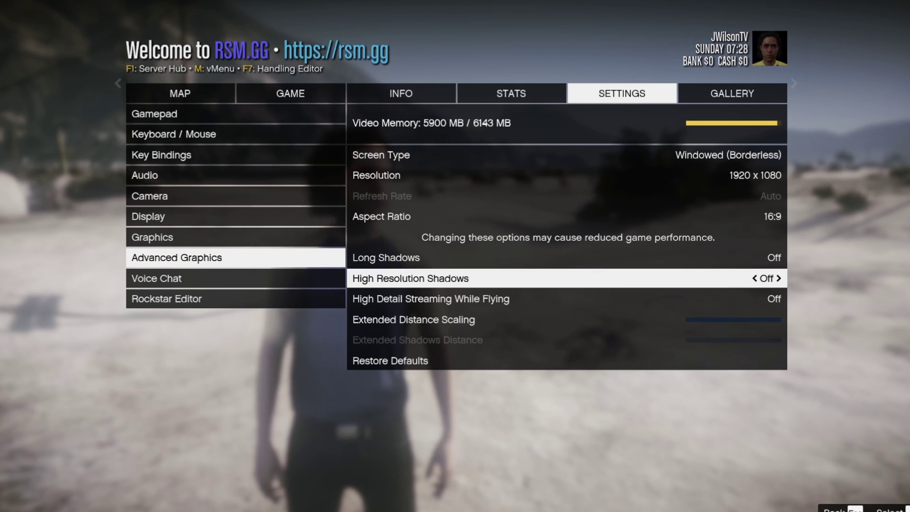
pyautogui.press('Down')
pyautogui.press('Down')
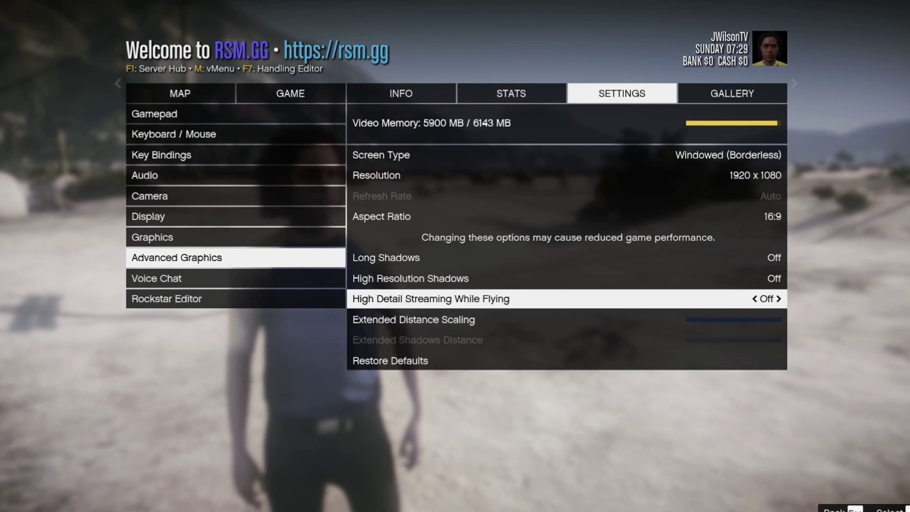
# Step: Review the performance-reducing options down to Extended Distance Scaling, then go back up to Aspect Ratio
pyautogui.press('Up')
pyautogui.press('Up')
pyautogui.press('Down')
pyautogui.press('Down')
pyautogui.press('Down')
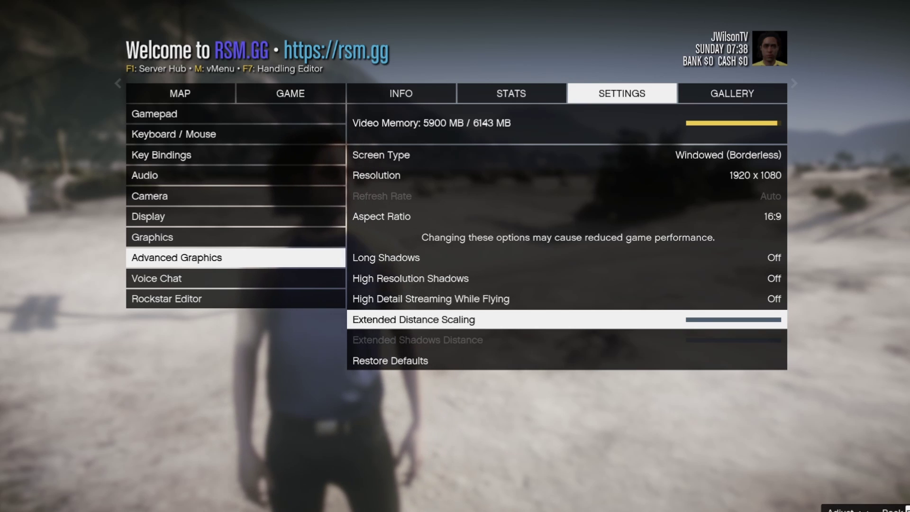
pyautogui.press('Up')
pyautogui.press('Up')
pyautogui.press('Up')
pyautogui.press('Up')
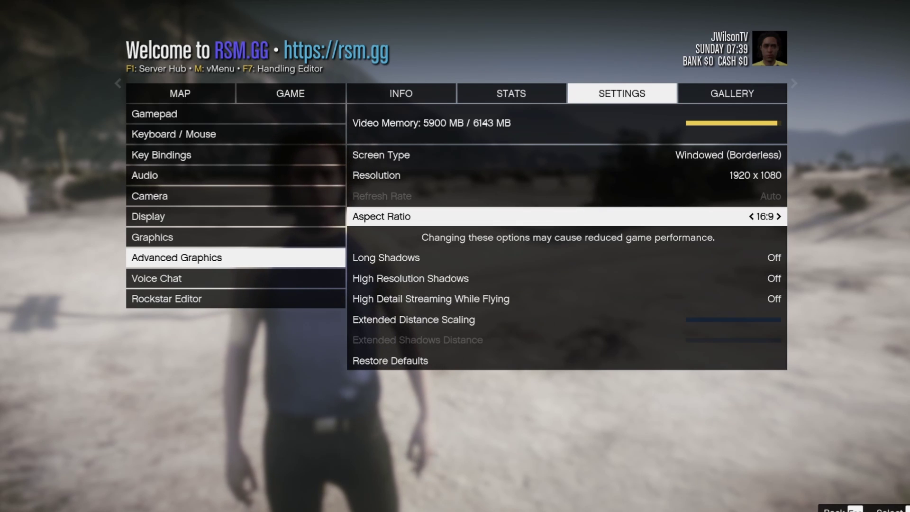